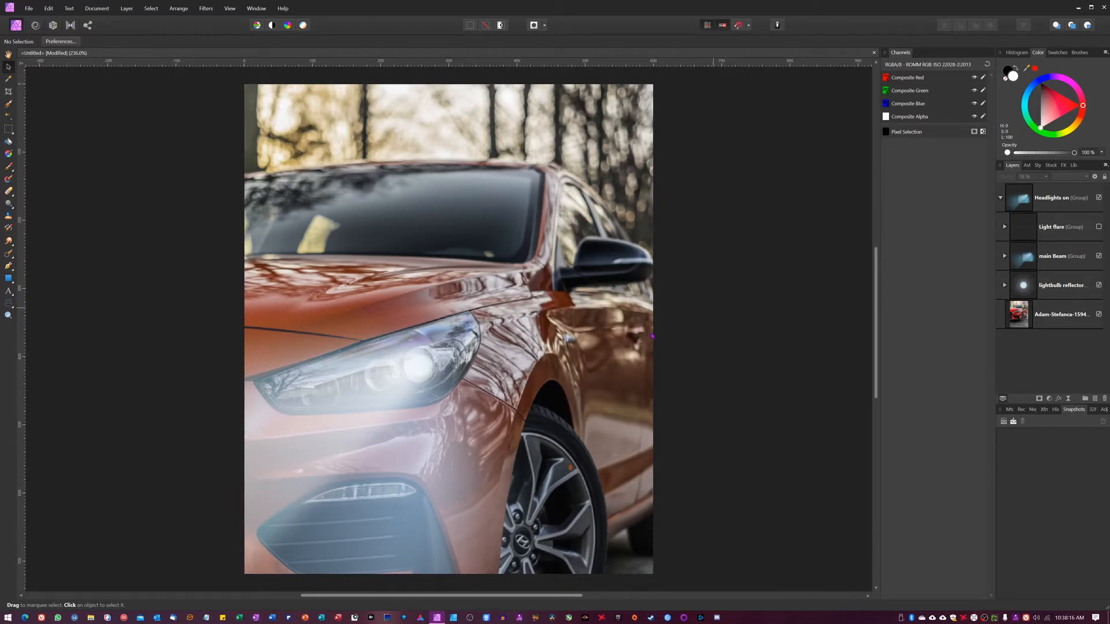
# Toggle the Light flare group's visibility and collapse the Headlights on group
pyautogui.click(1099, 227)
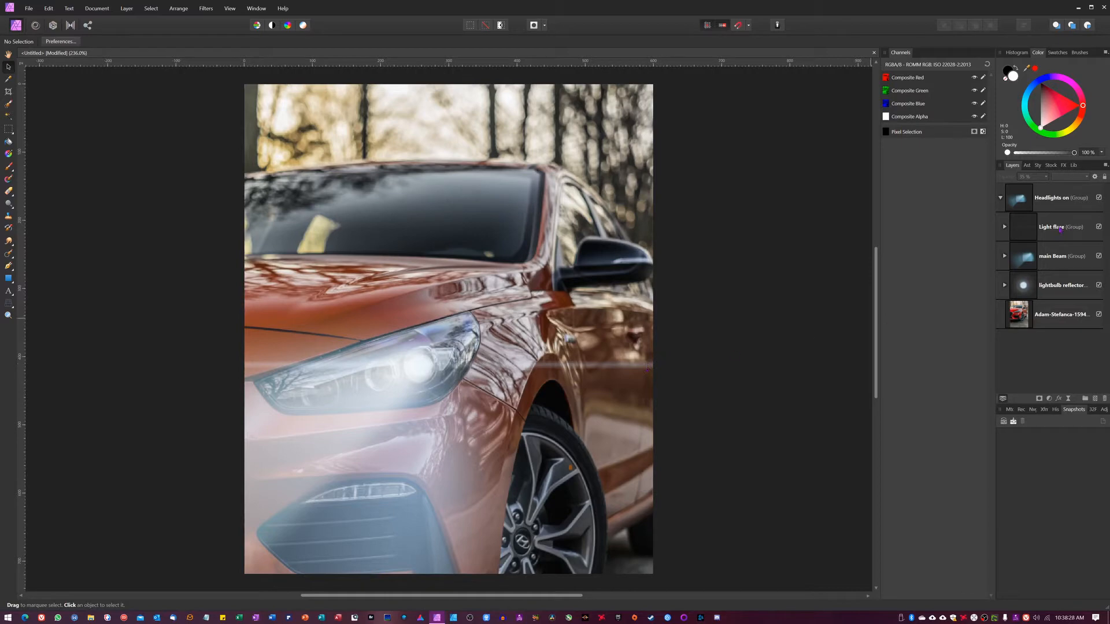
pyautogui.click(1099, 226)
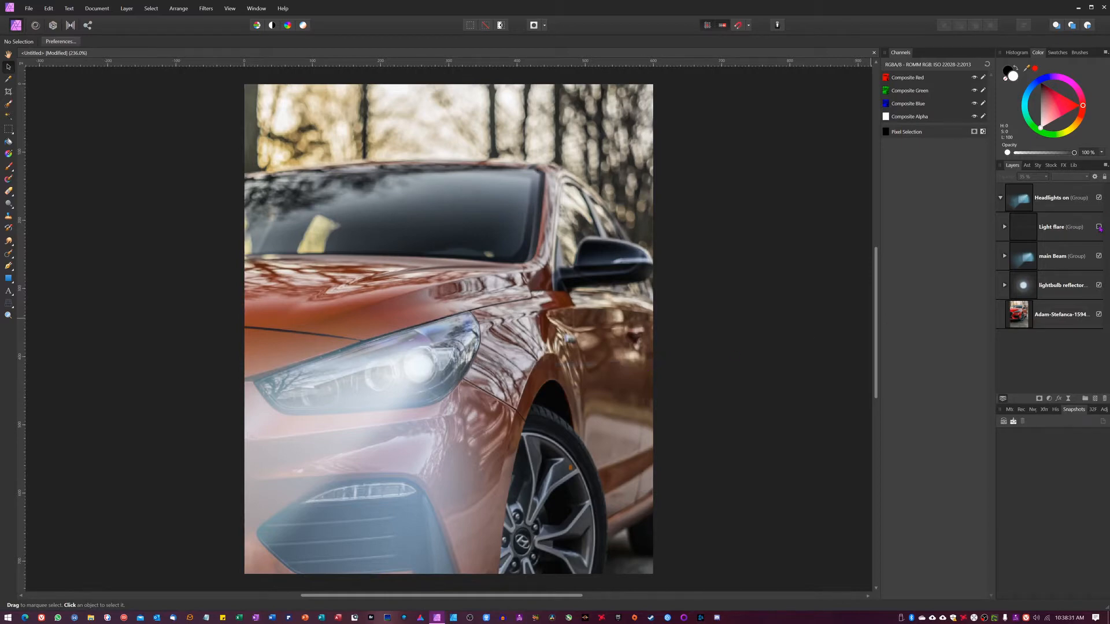
pyautogui.click(1099, 227)
pyautogui.click(1099, 228)
pyautogui.click(1000, 198)
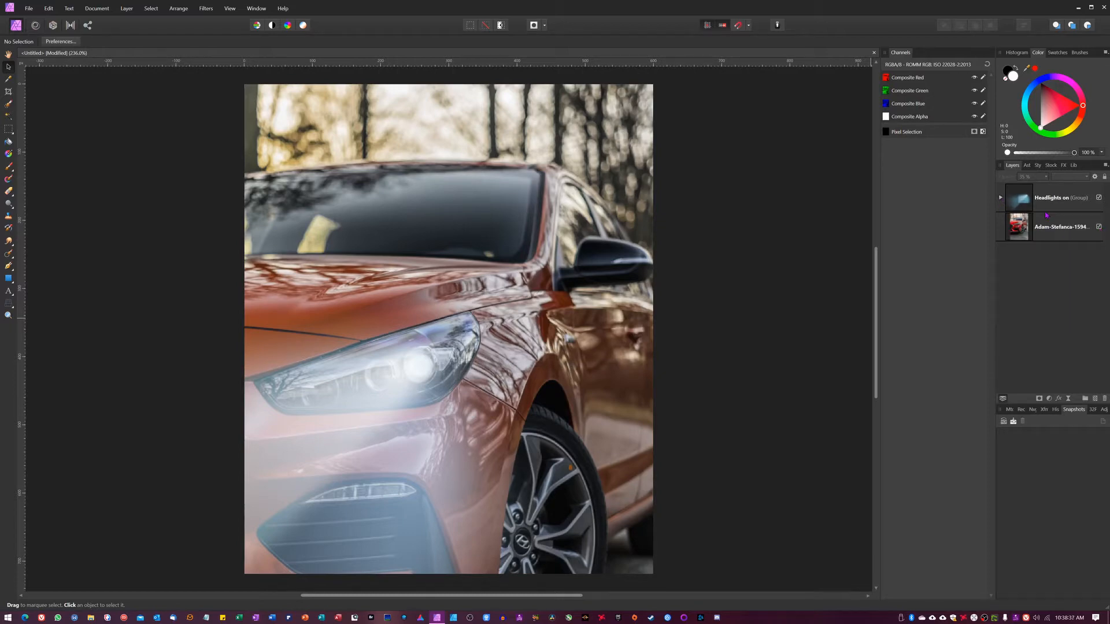
# Merge all visible layers into a new pixel layer and hide the Headlights on group
pyautogui.hotkey('ctrl', 'alt', 'shift', 'n')
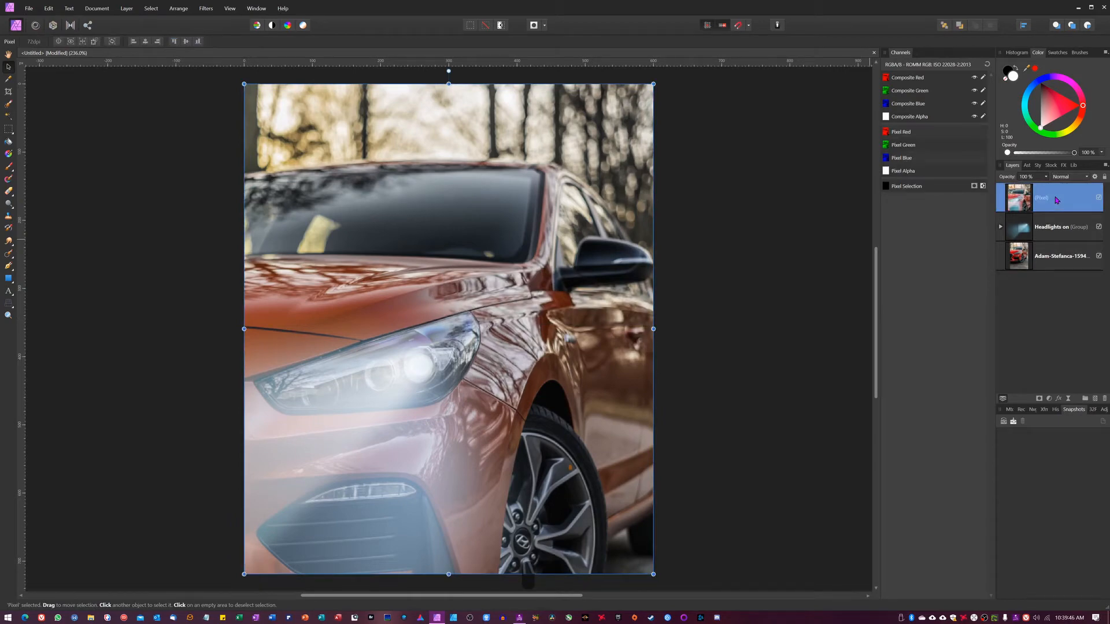
pyautogui.press('Delete')
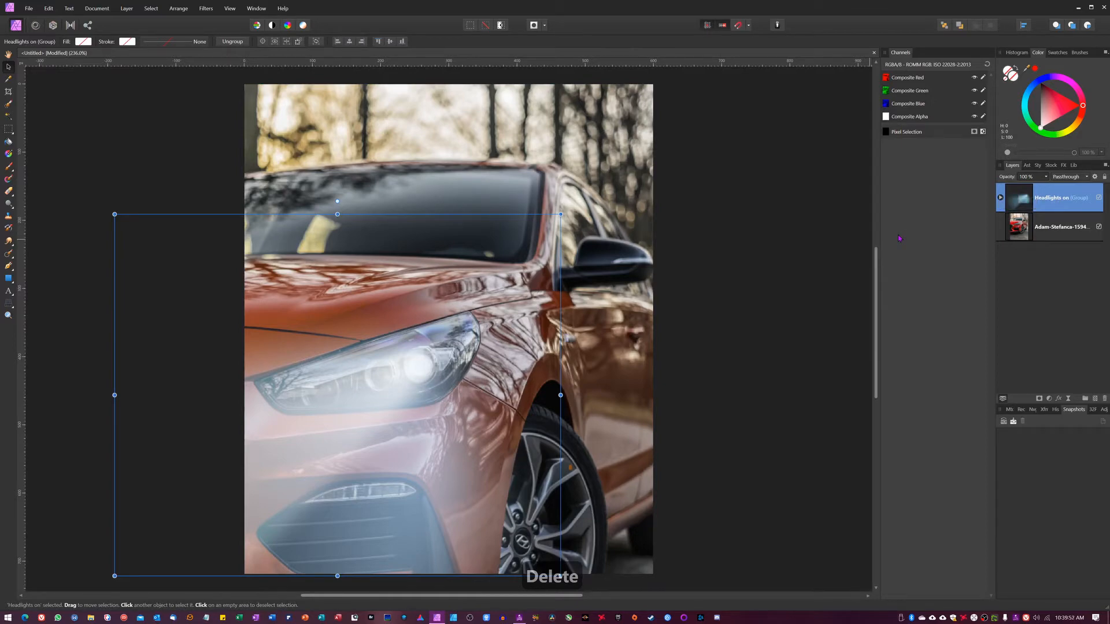
pyautogui.hotkey('ctrl', 'alt', 'shift', 'e')
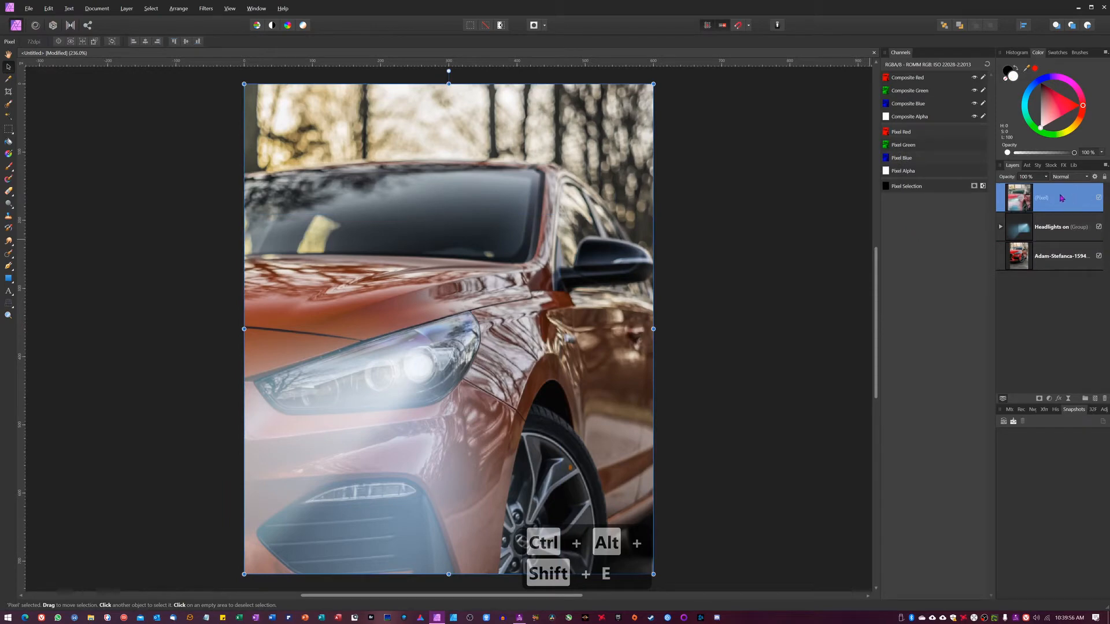
pyautogui.click(1099, 228)
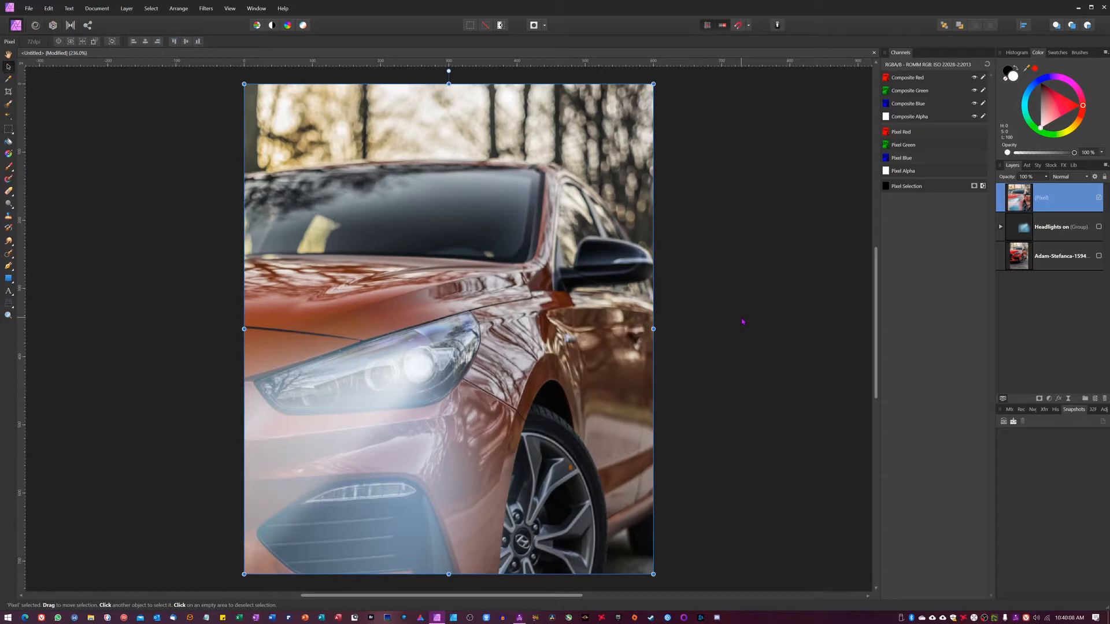
# Add an empty pixel layer and draw a straight horizontal line across the headlight with the Pen tool
pyautogui.click(1095, 399)
pyautogui.press('p')
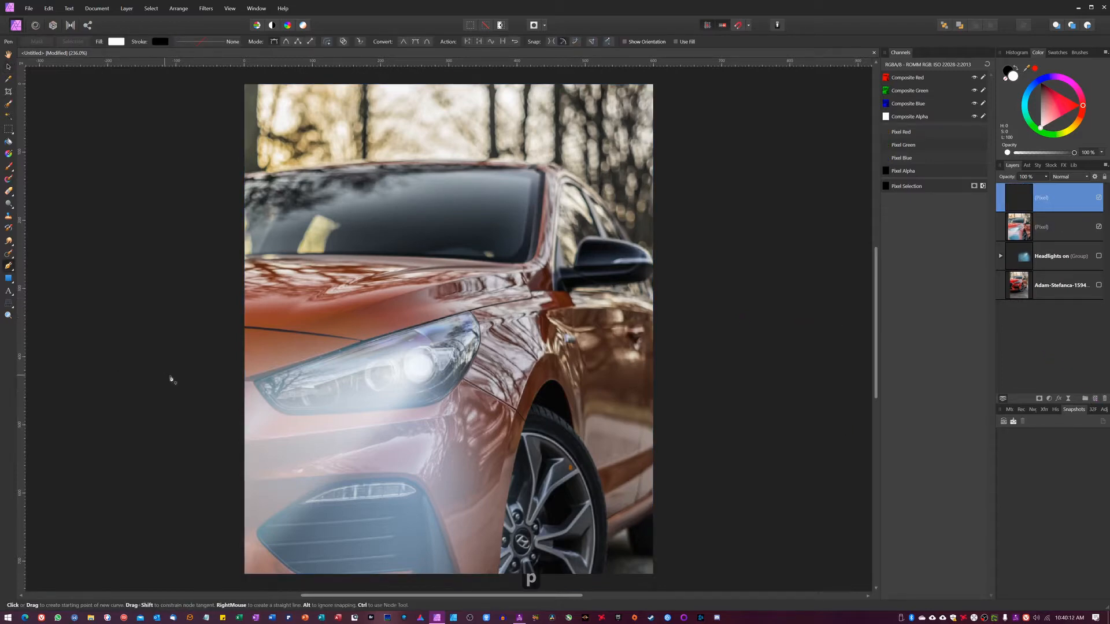
pyautogui.click(228, 371)
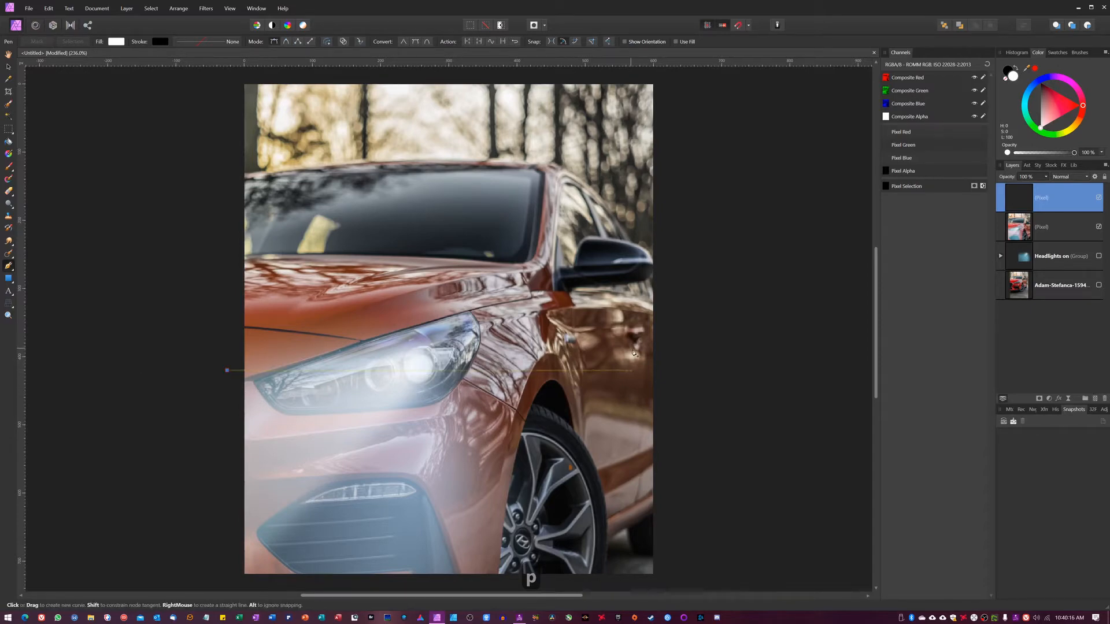
pyautogui.click(667, 370)
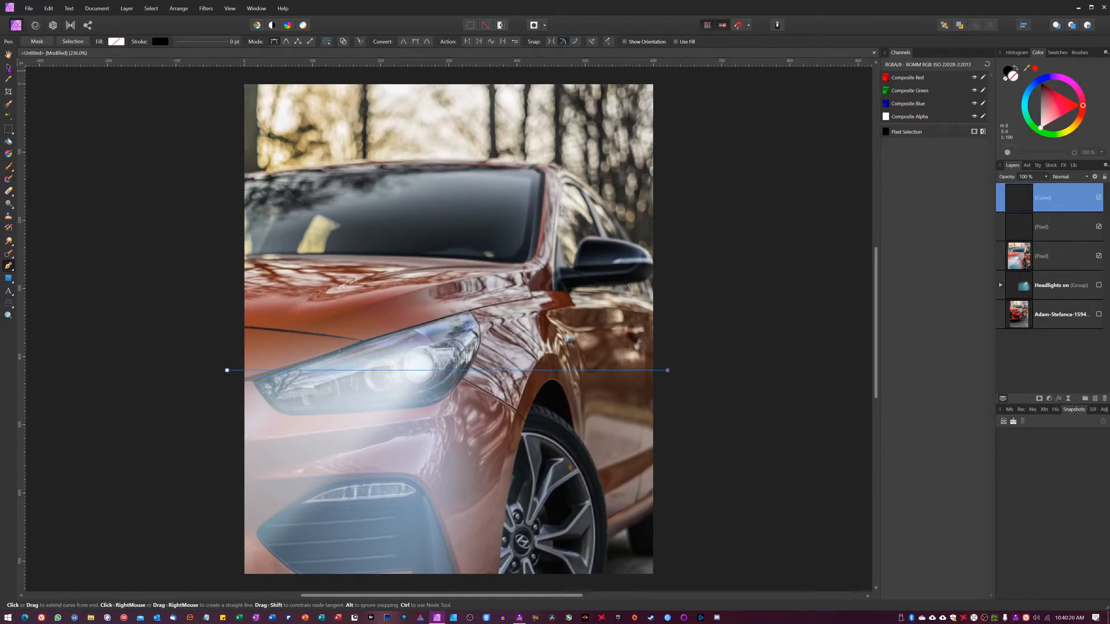
# Set the line's stroke color to white
pyautogui.click(160, 43)
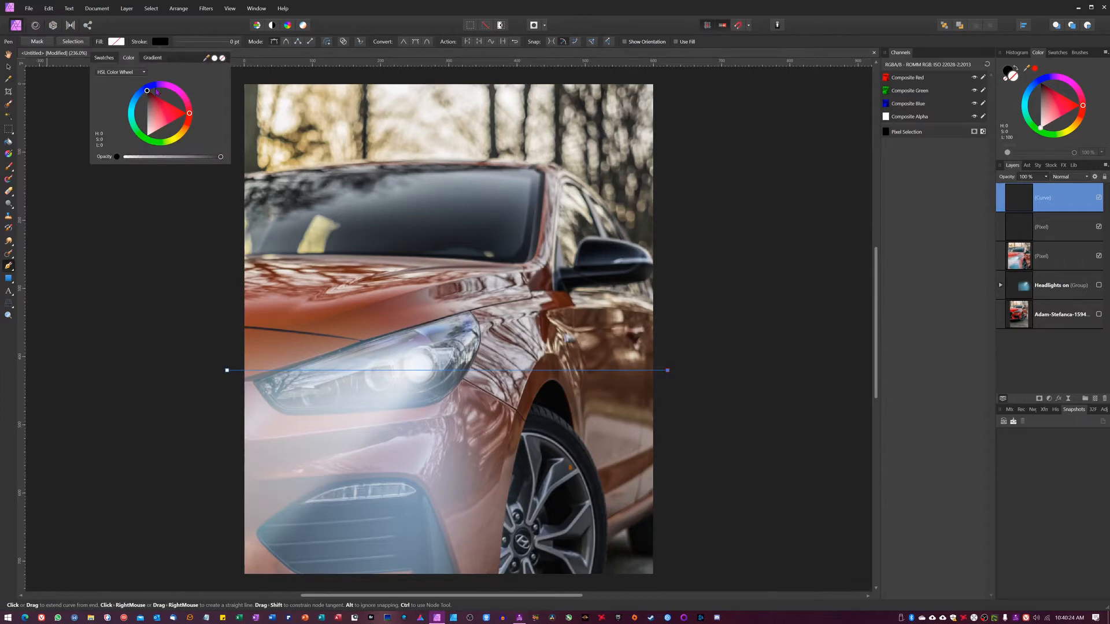
pyautogui.moveTo(154, 101); pyautogui.dragTo(147, 136)
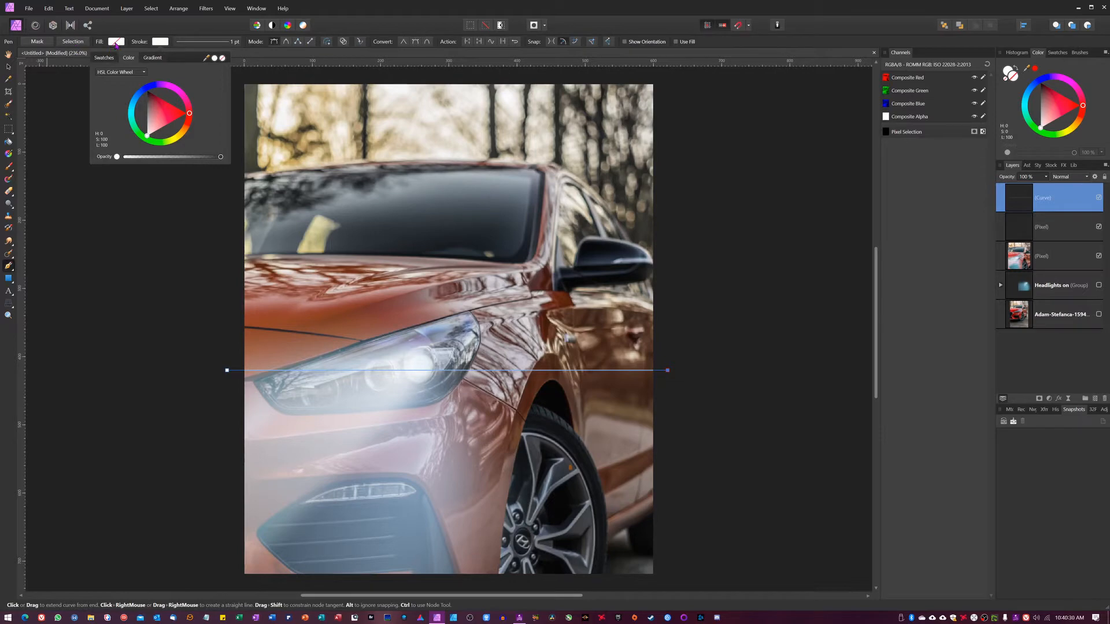
# Nudge the line upward so it passes through the headlight's center
pyautogui.press('v')
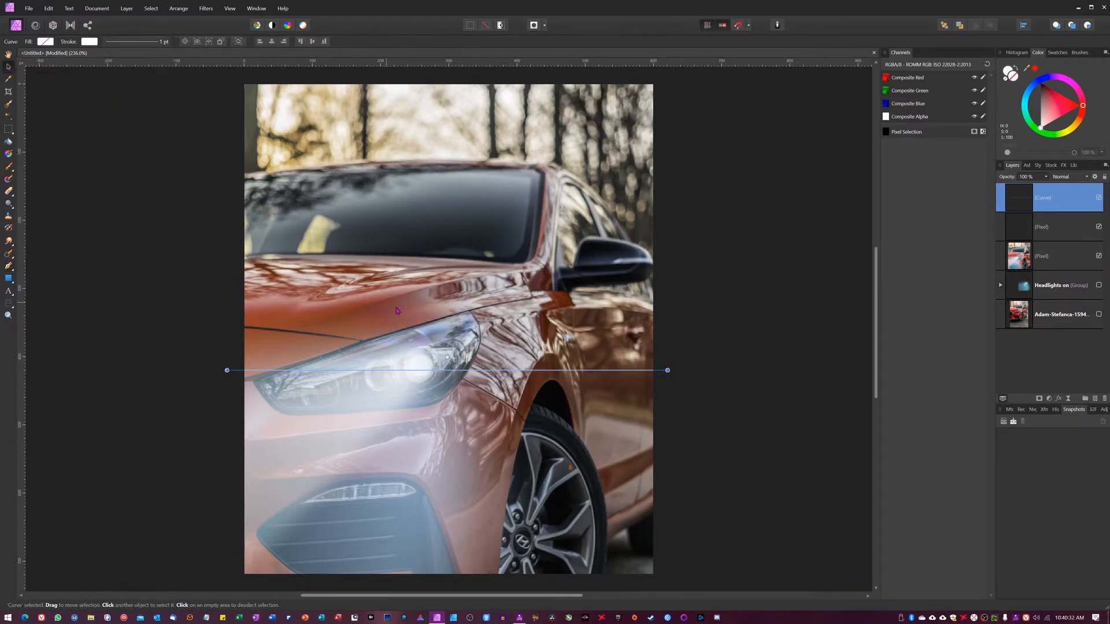
pyautogui.press('Up')
pyautogui.press('Up')
pyautogui.press('Up')
pyautogui.press('Up')
pyautogui.press('Up')
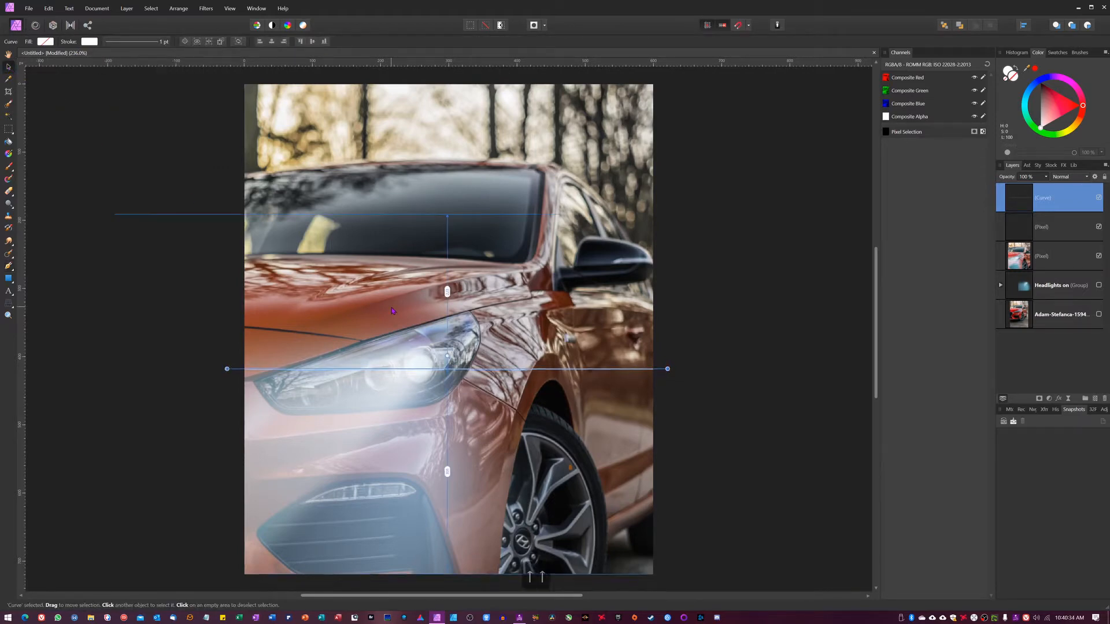
pyautogui.press('Up')
pyautogui.press('Up')
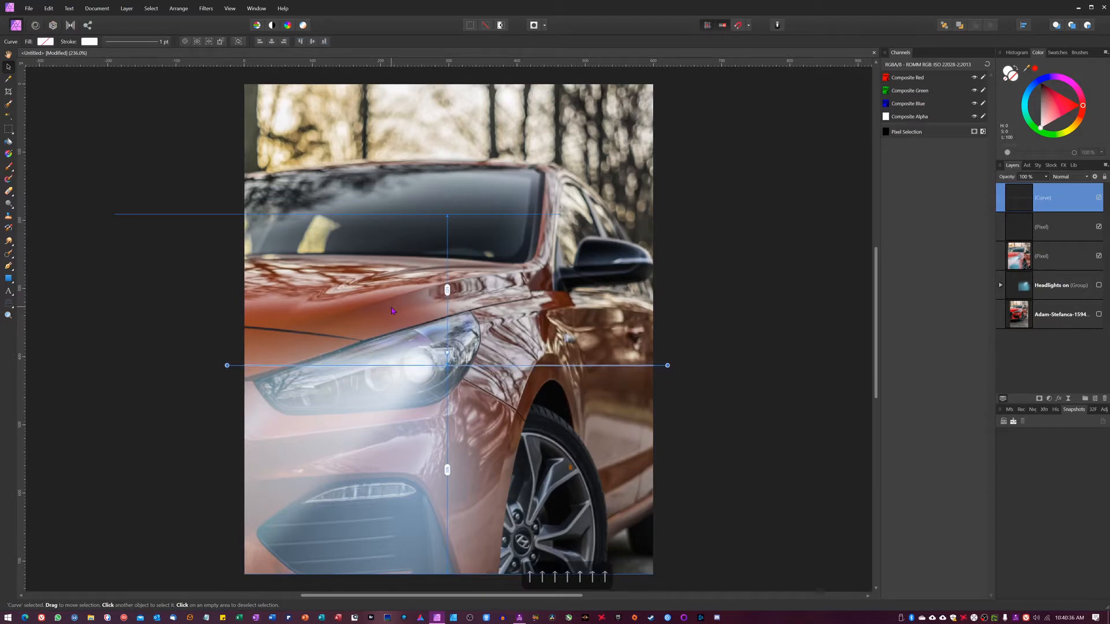
pyautogui.press('Down')
pyautogui.press('Up')
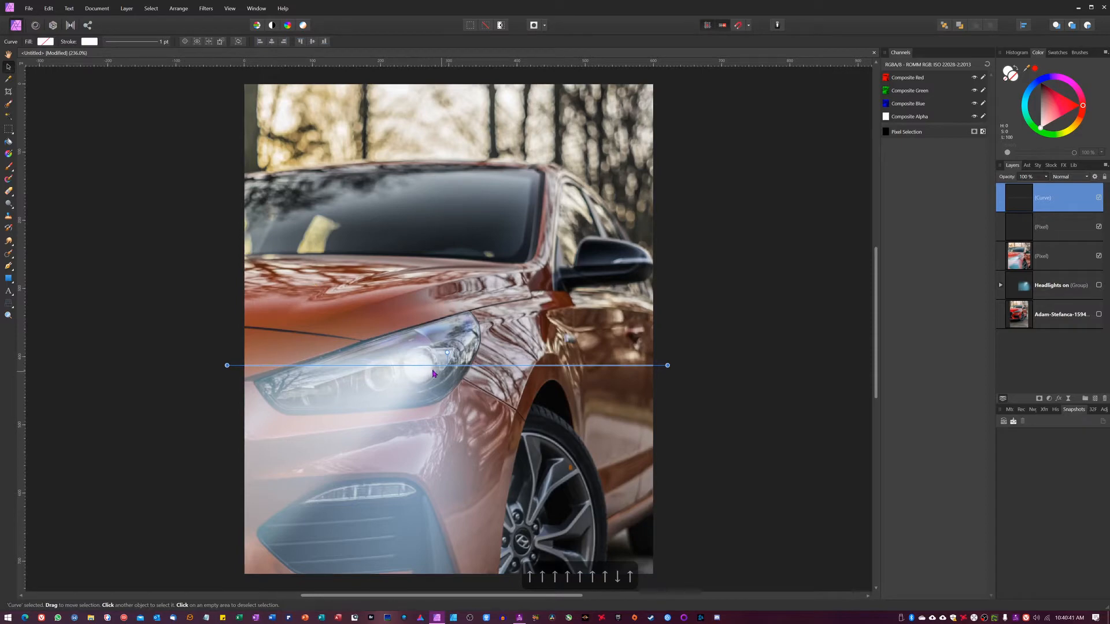
pyautogui.click(765, 364)
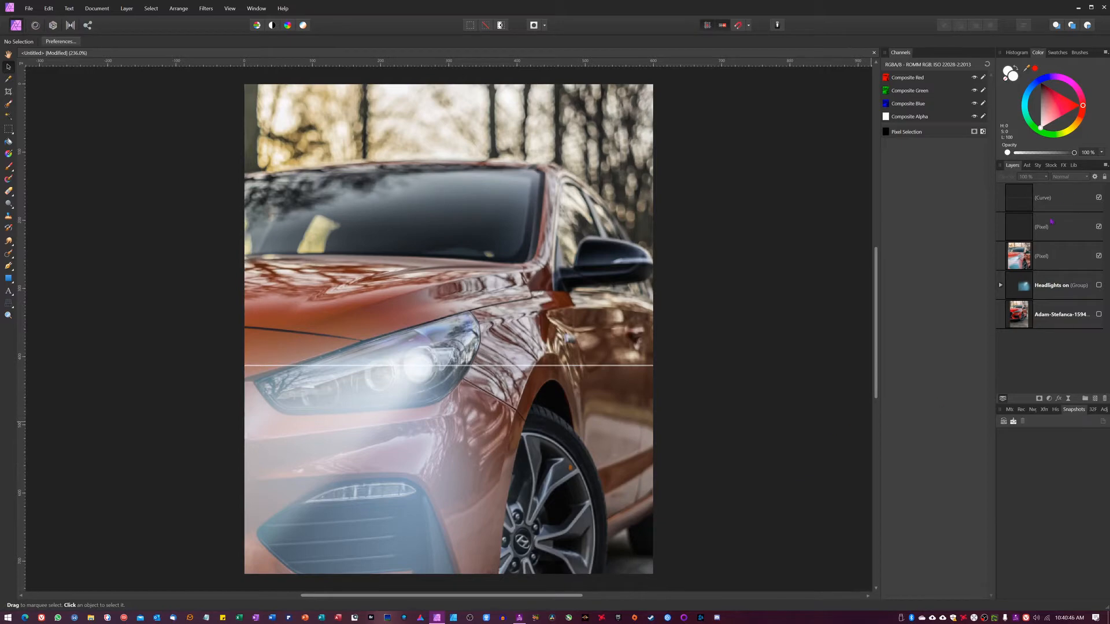
# Delete the empty pixel layer
pyautogui.click(1088, 229)
pyautogui.press('BackSpace')
pyautogui.press('BackSpace')
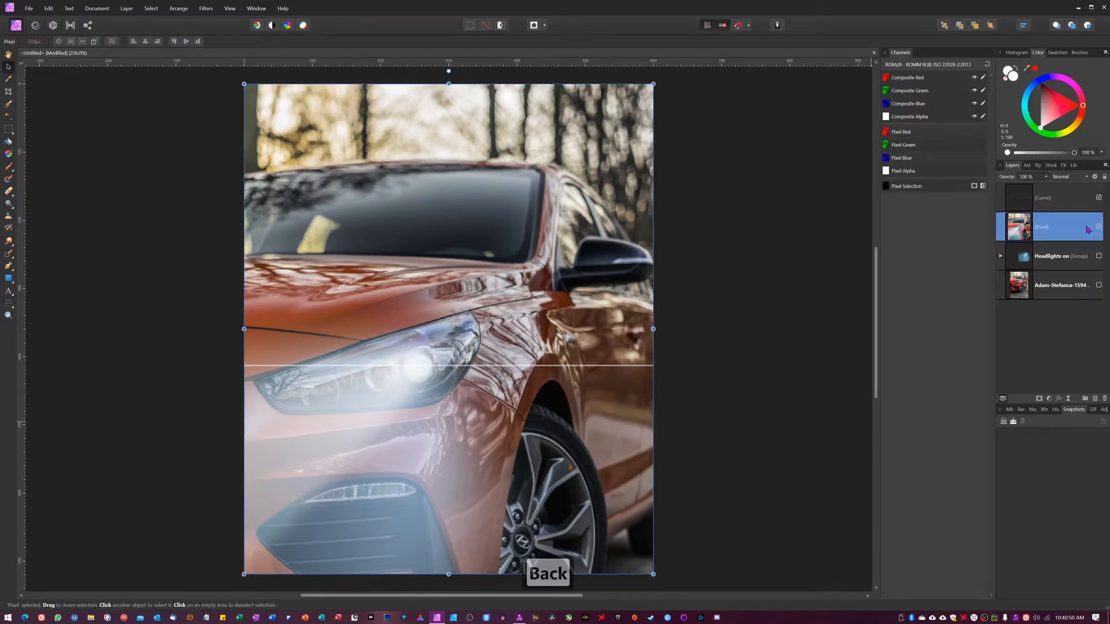
# Try the Screen blend mode on the line layer, then set it back to Normal
pyautogui.click(1077, 180)
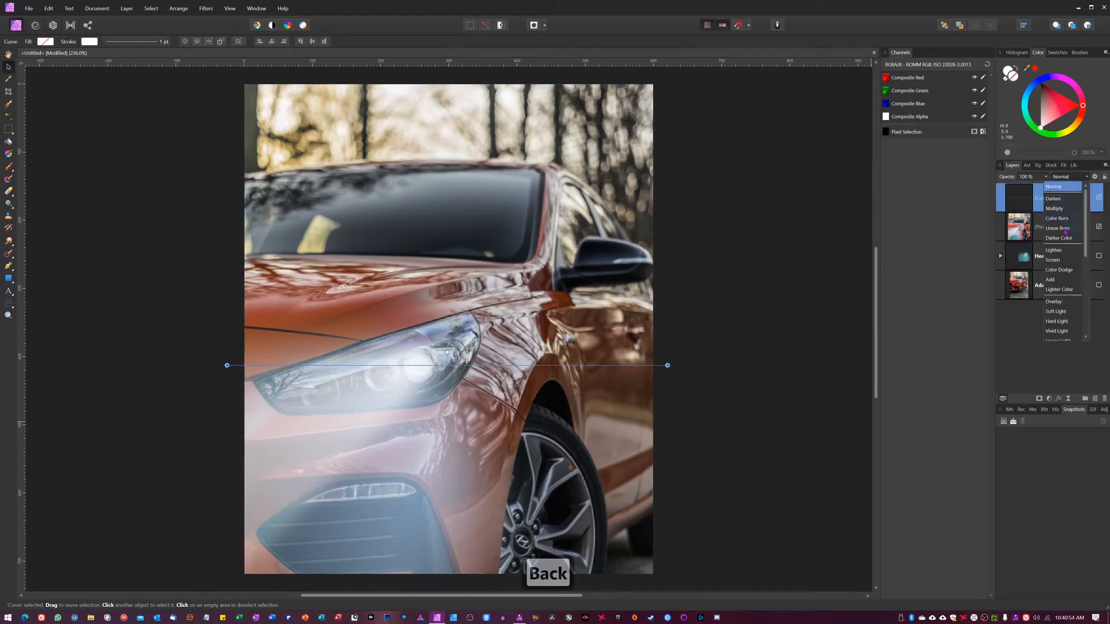
pyautogui.click(1058, 262)
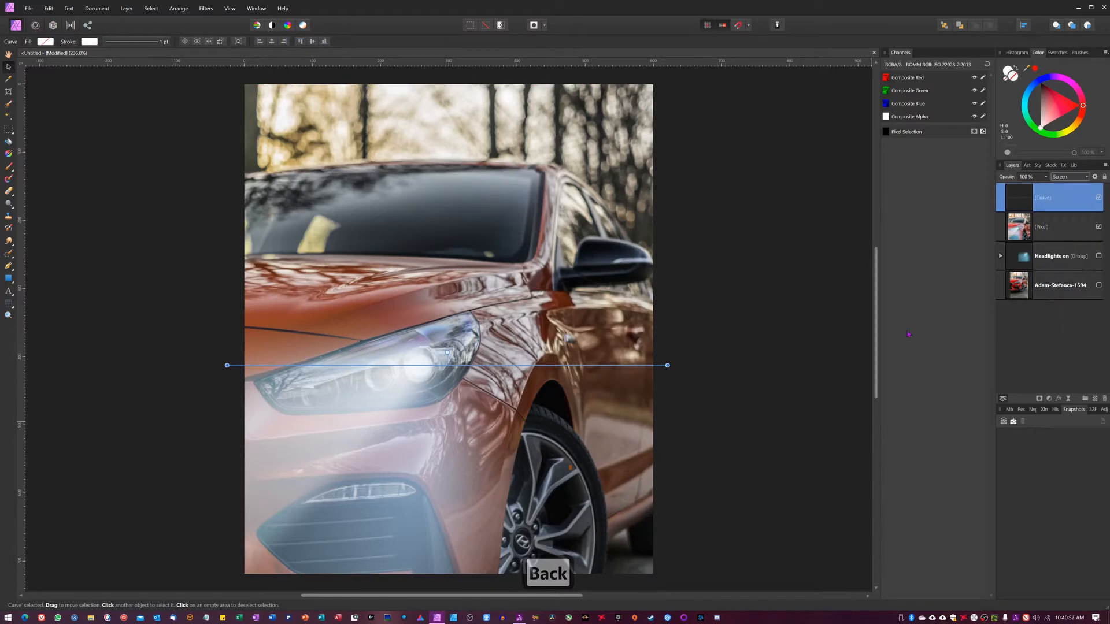
pyautogui.click(833, 376)
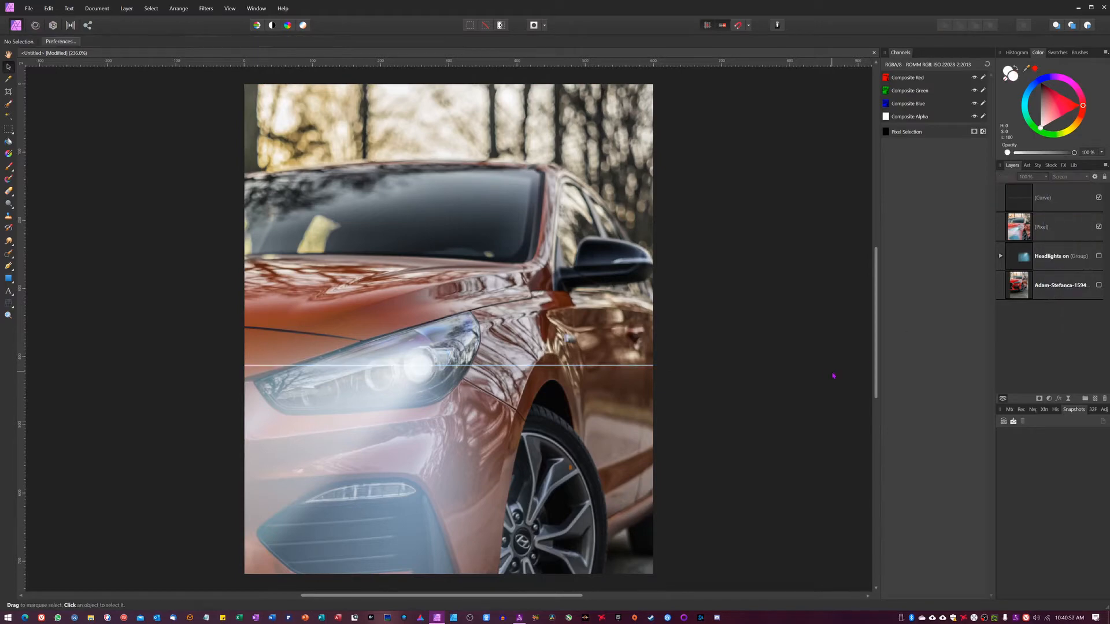
pyautogui.click(1070, 196)
pyautogui.click(1077, 178)
pyautogui.scroll(3, 1052, 215)
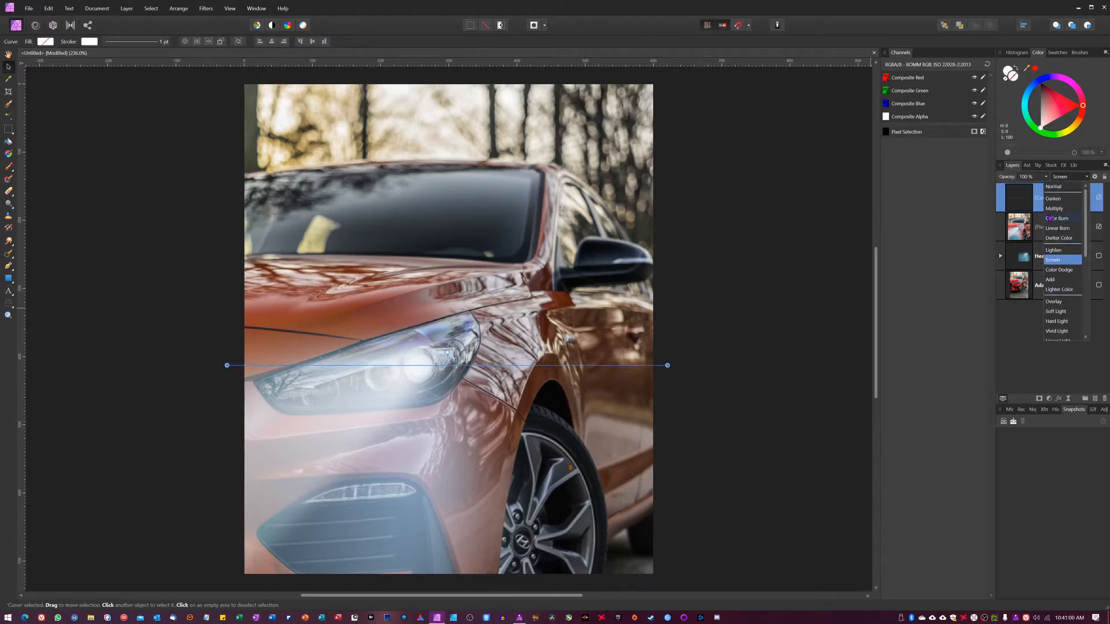
pyautogui.click(1054, 230)
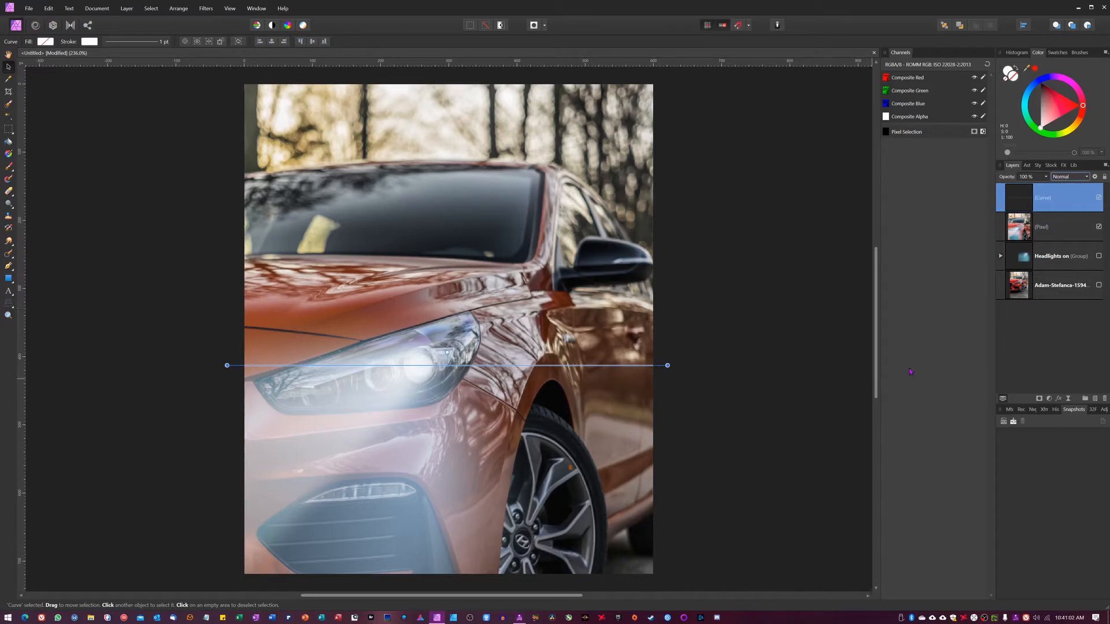
pyautogui.click(744, 438)
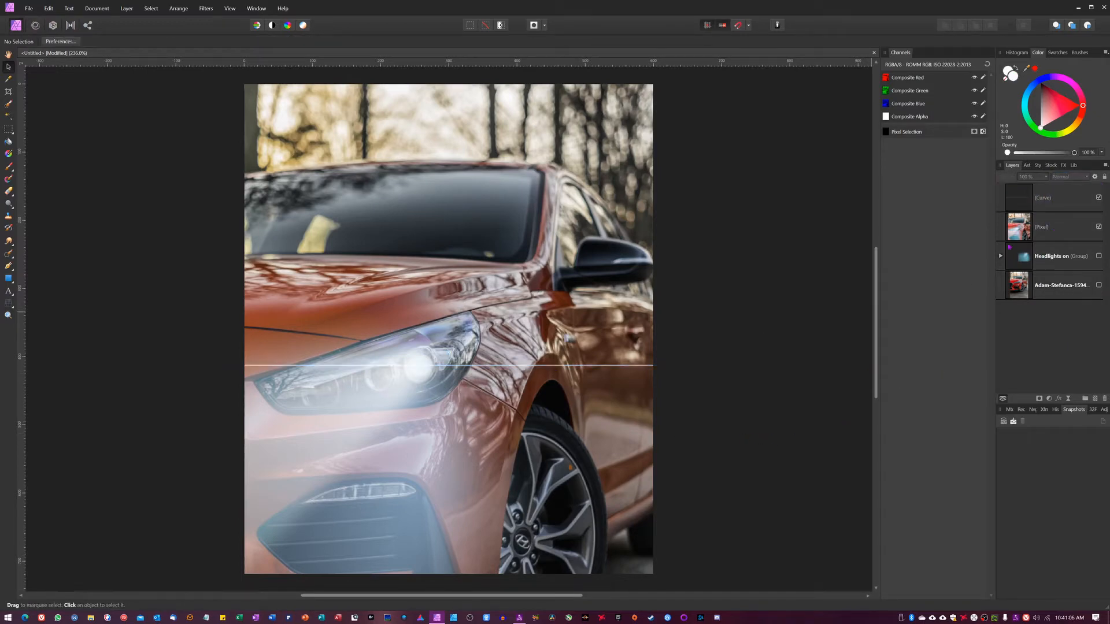
# Duplicate the line layer and set the copy's stroke color to blue
pyautogui.click(1019, 192)
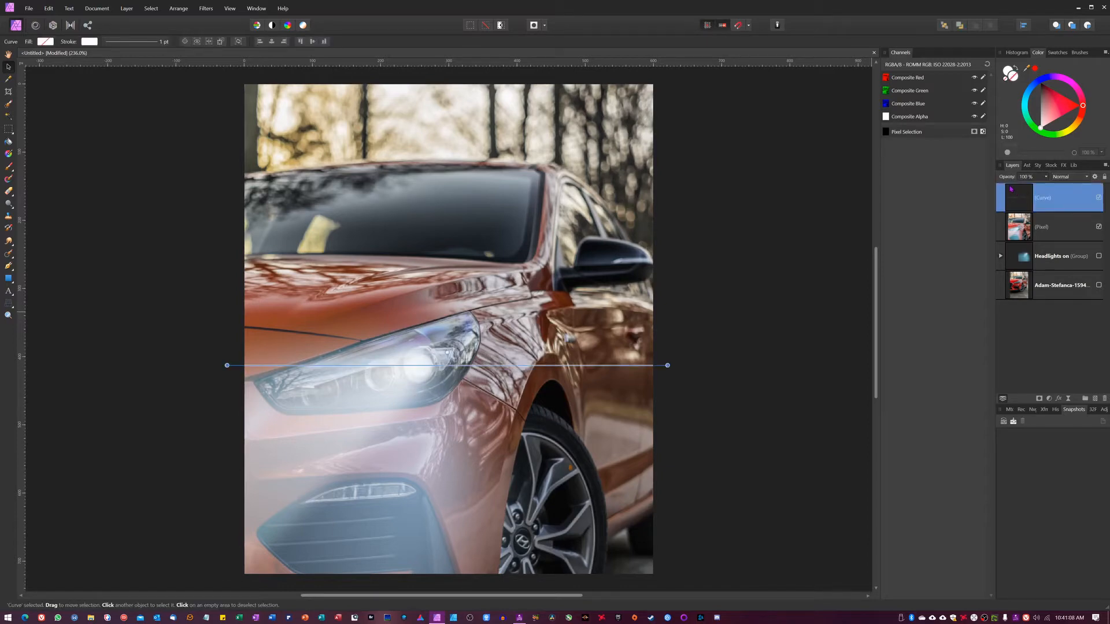
pyautogui.hotkey('ctrl', 'j')
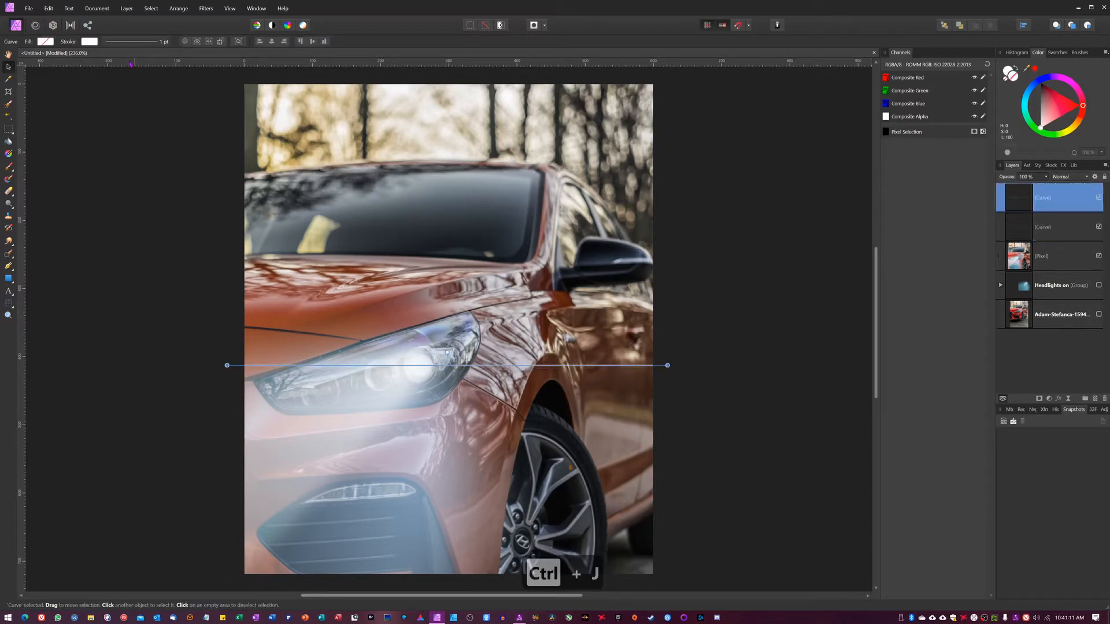
pyautogui.click(88, 42)
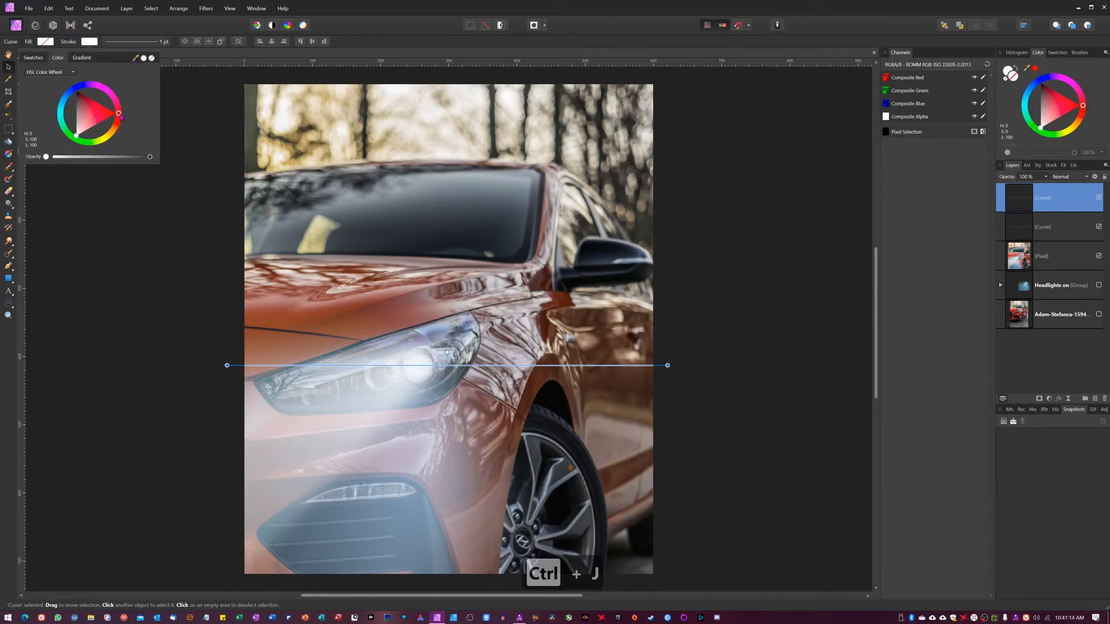
pyautogui.moveTo(117, 103)
pyautogui.mouseDown()
pyautogui.moveTo(97, 84)
pyautogui.moveTo(65, 90)
pyautogui.moveTo(99, 103)
pyautogui.mouseUp()
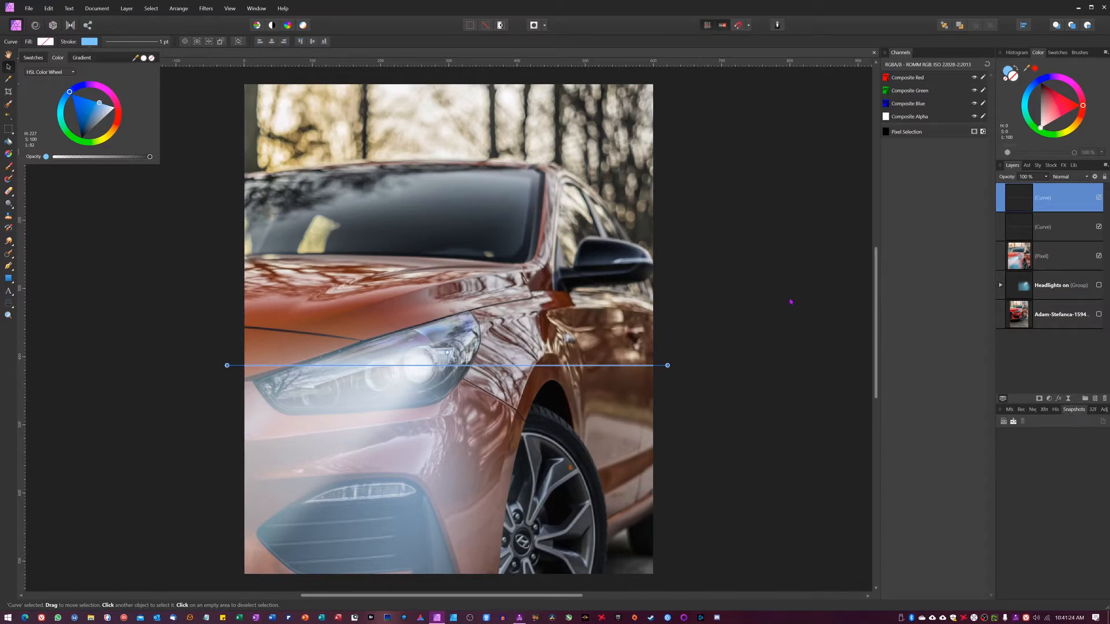
pyautogui.click(772, 301)
# Rename the duplicated line layer blue flare and select the original line layer
pyautogui.doubleClick(1047, 202)
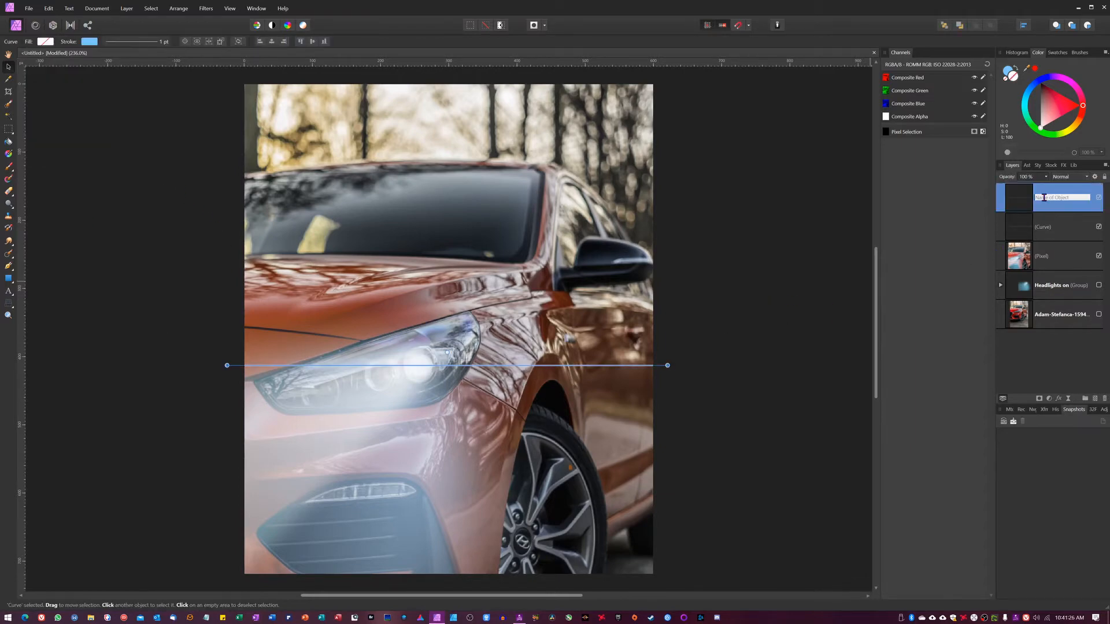
pyautogui.write('blue flare')
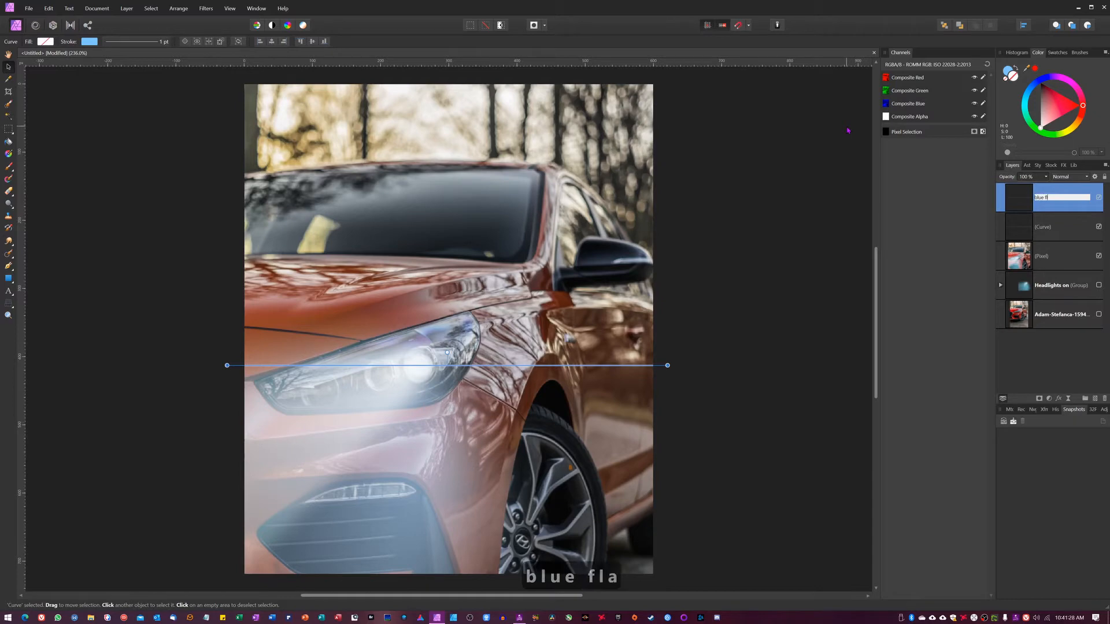
pyautogui.click(1047, 227)
pyautogui.press('w')
pyautogui.press('h')
pyautogui.press('i')
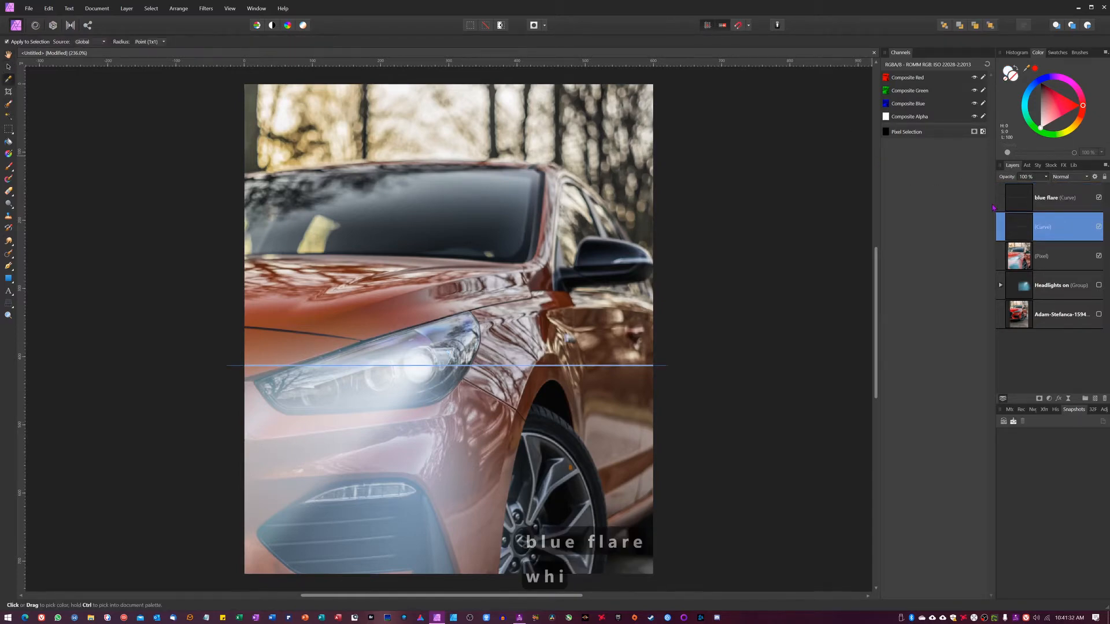
pyautogui.press('t')
pyautogui.press('e')
pyautogui.press('space')
pyautogui.press('f')
pyautogui.press('l')
pyautogui.press('a')
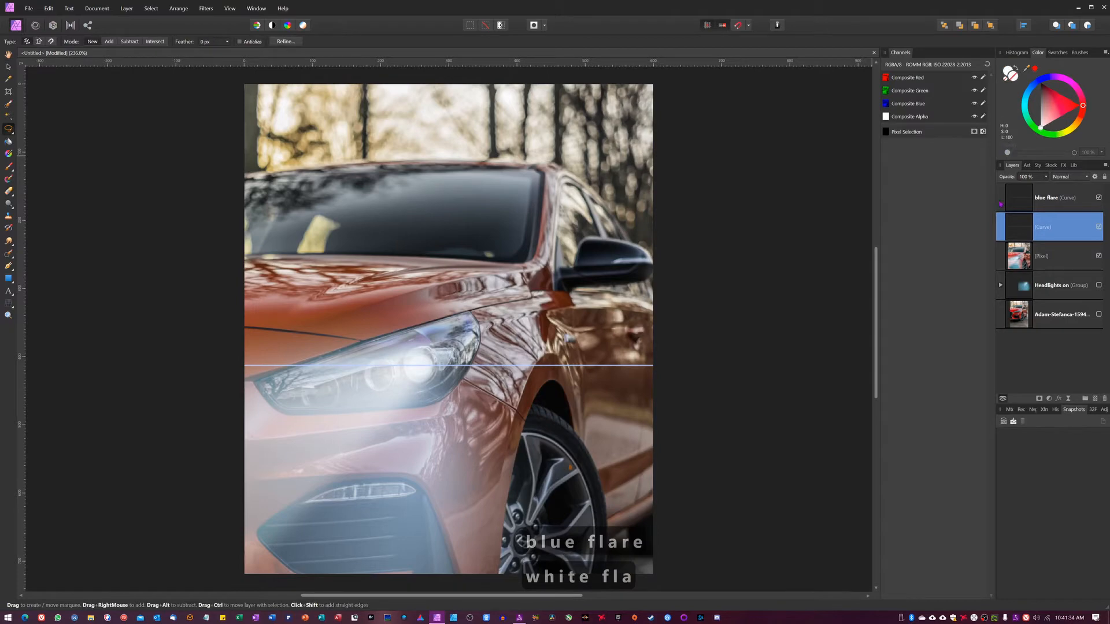
# Rename the original line layer white flare and hide the blue flare layer
pyautogui.doubleClick(1053, 236)
pyautogui.write('white flare')
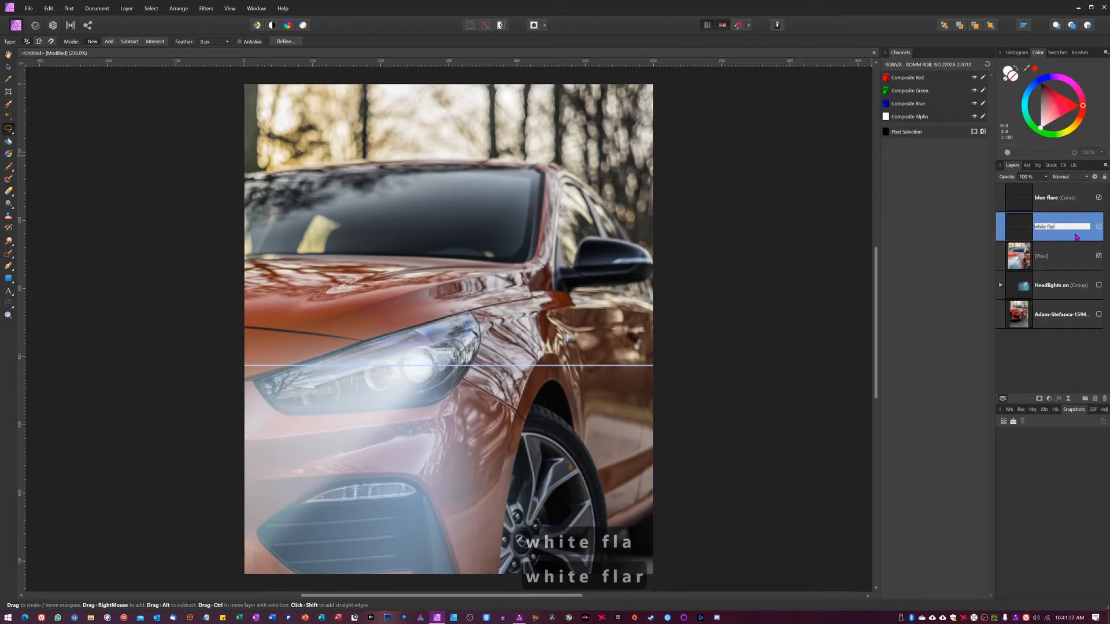
pyautogui.press('Return')
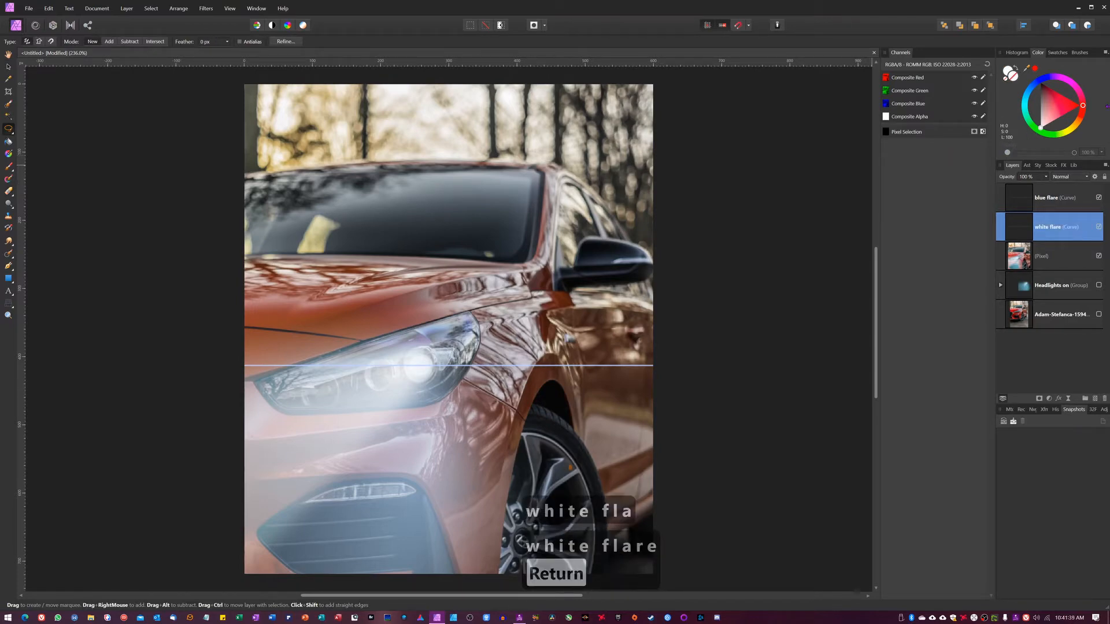
pyautogui.click(1099, 199)
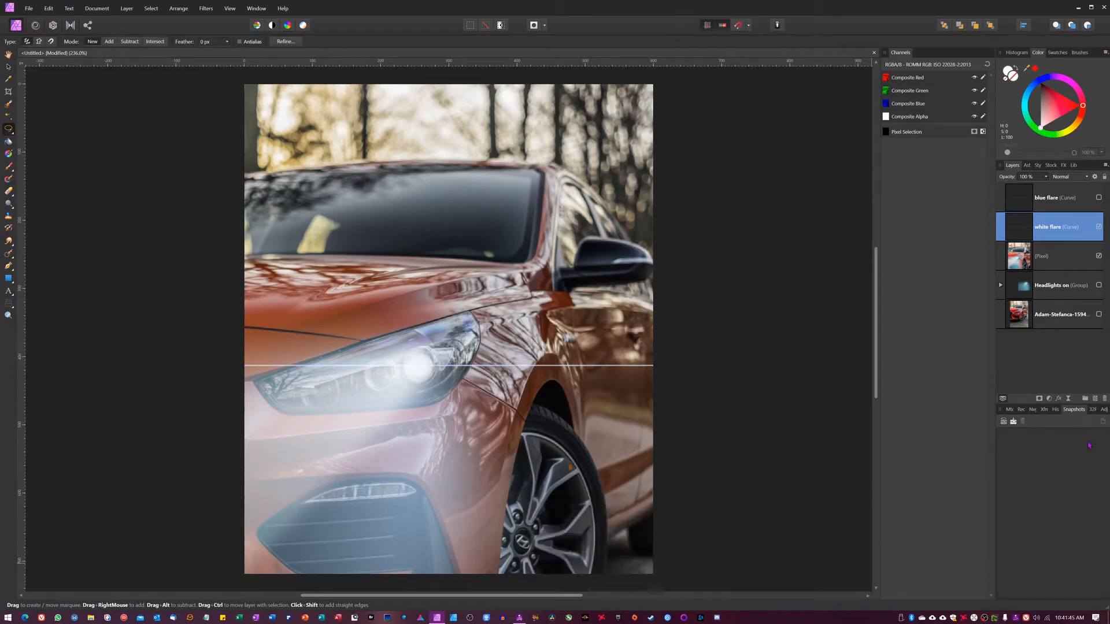
# Add a live Box Blur of about 23 px to the white flare layer
pyautogui.click(1068, 398)
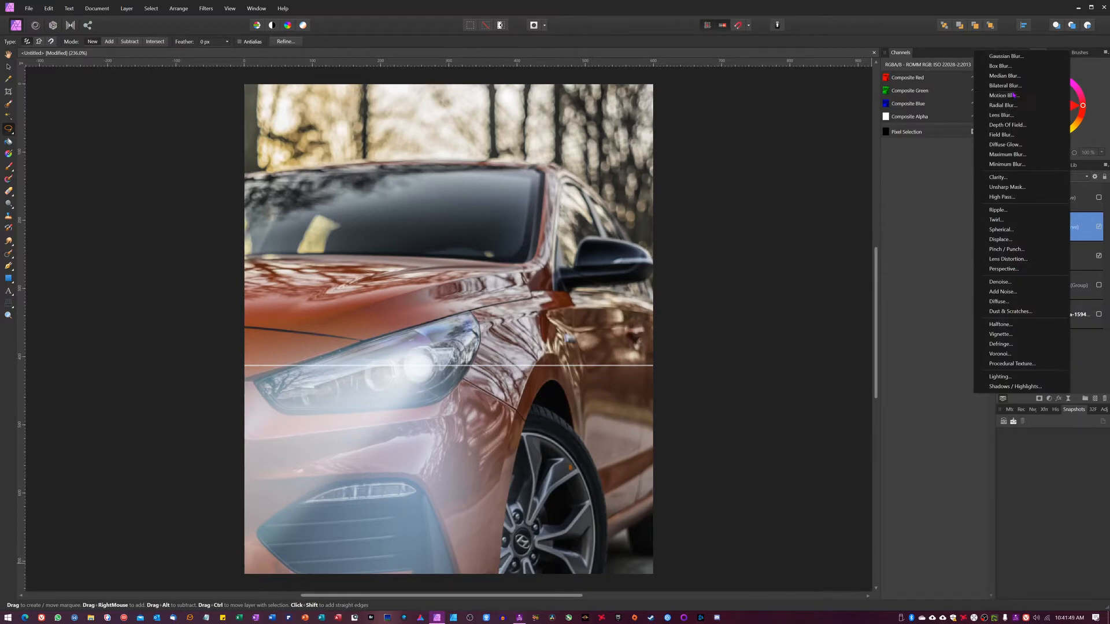
pyautogui.click(1011, 71)
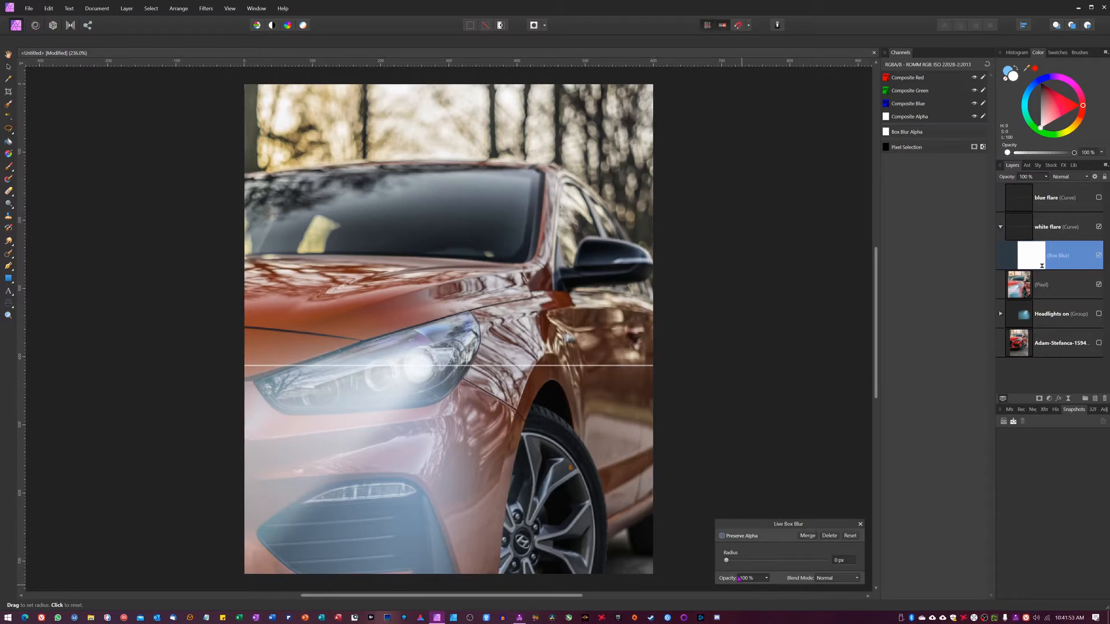
pyautogui.moveTo(727, 561); pyautogui.dragTo(752, 562)
pyautogui.click(861, 524)
pyautogui.press('l')
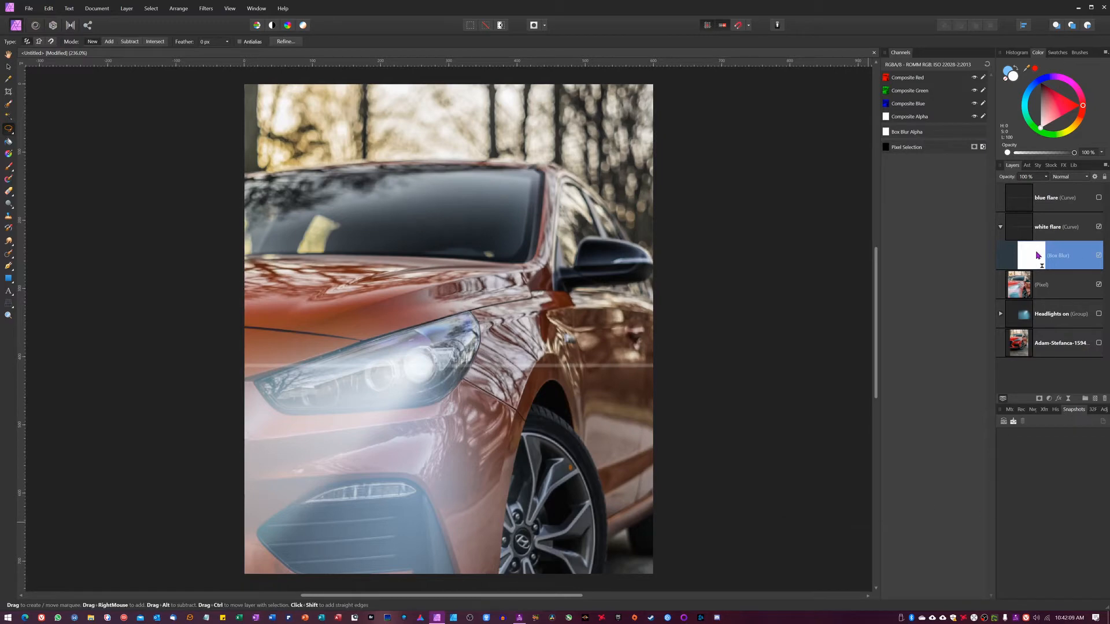
# Add a live Gaussian Blur of about 1 px and nest it inside the white flare layer
pyautogui.click(1069, 399)
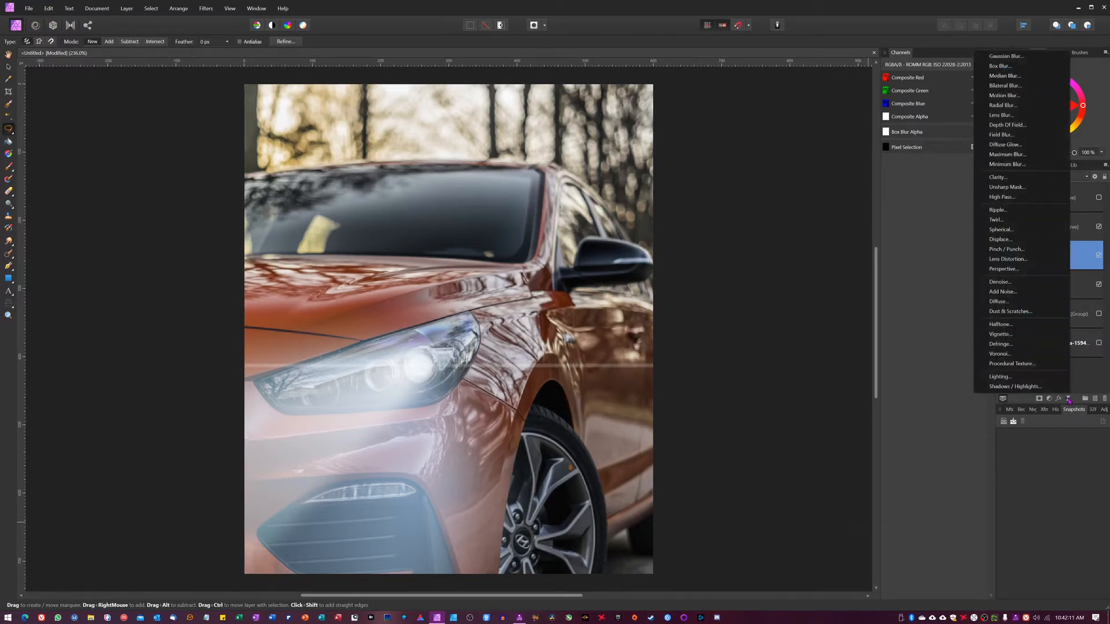
pyautogui.click(1006, 56)
pyautogui.moveTo(726, 561); pyautogui.dragTo(750, 563)
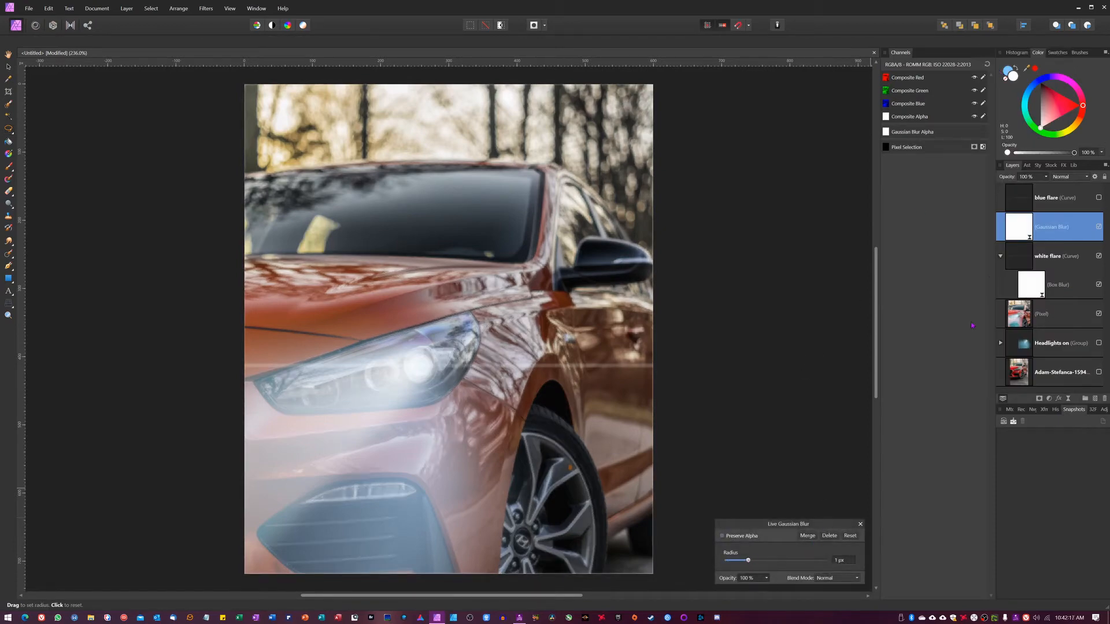
pyautogui.moveTo(1026, 228); pyautogui.dragTo(1045, 292)
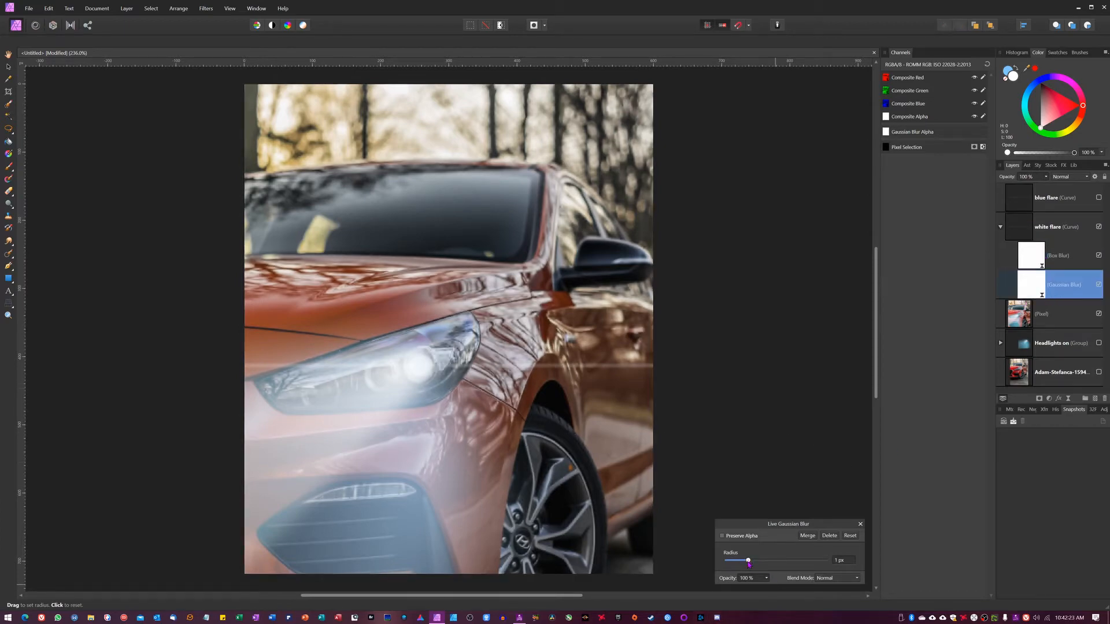
pyautogui.moveTo(749, 564)
pyautogui.mouseDown()
pyautogui.moveTo(782, 565)
pyautogui.moveTo(751, 562)
pyautogui.mouseUp()
pyautogui.click(860, 525)
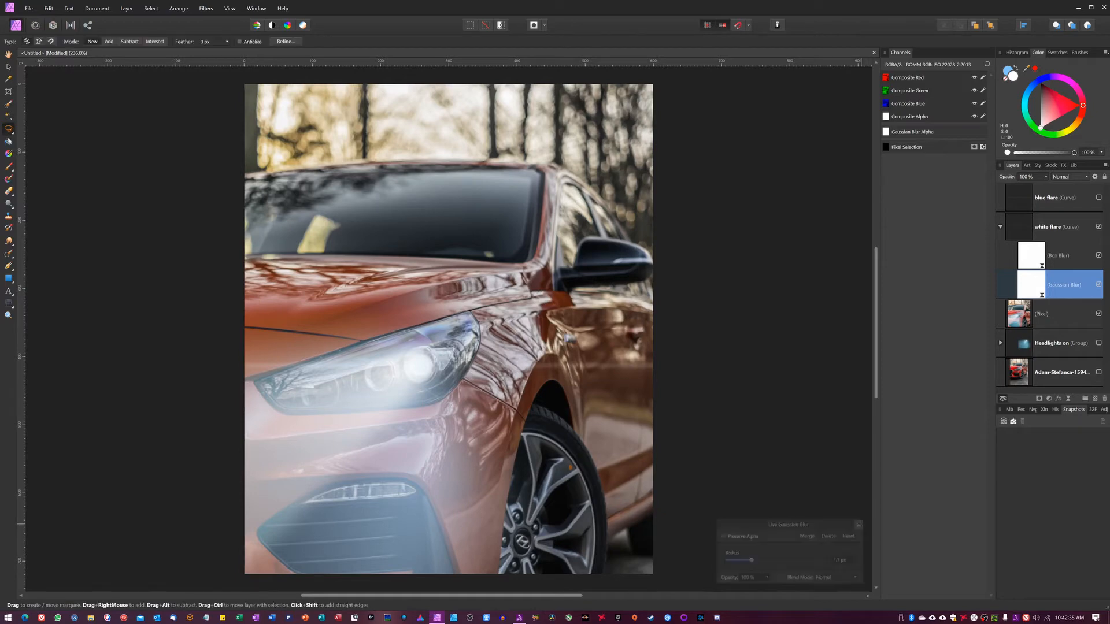
# Collapse the white flare layer and make the blue flare layer visible again
pyautogui.click(1000, 227)
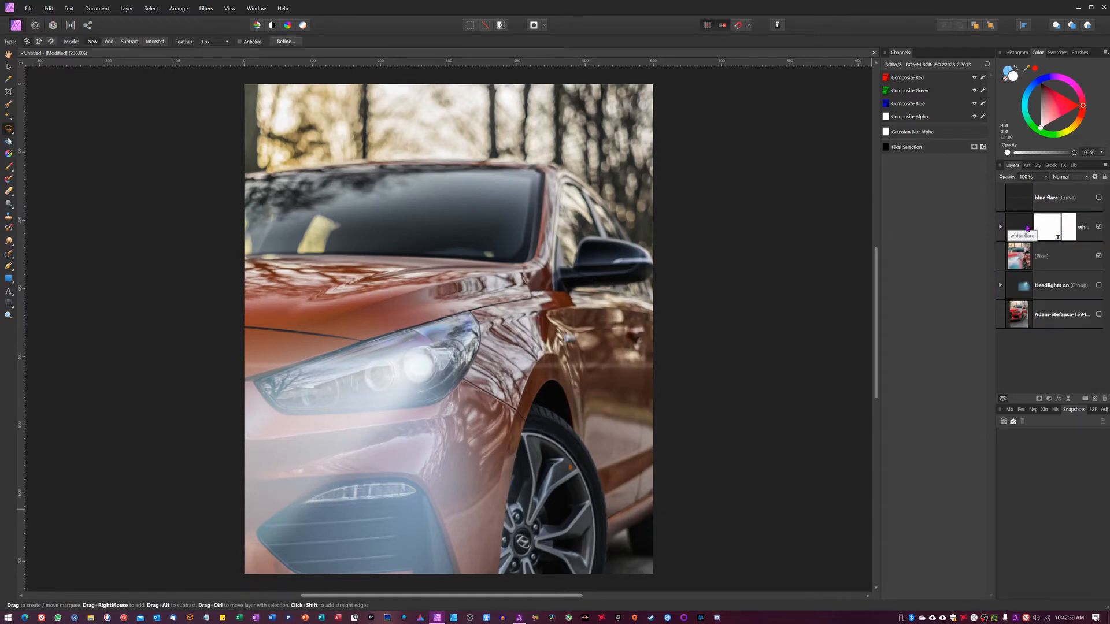
pyautogui.click(1092, 198)
pyautogui.click(1099, 198)
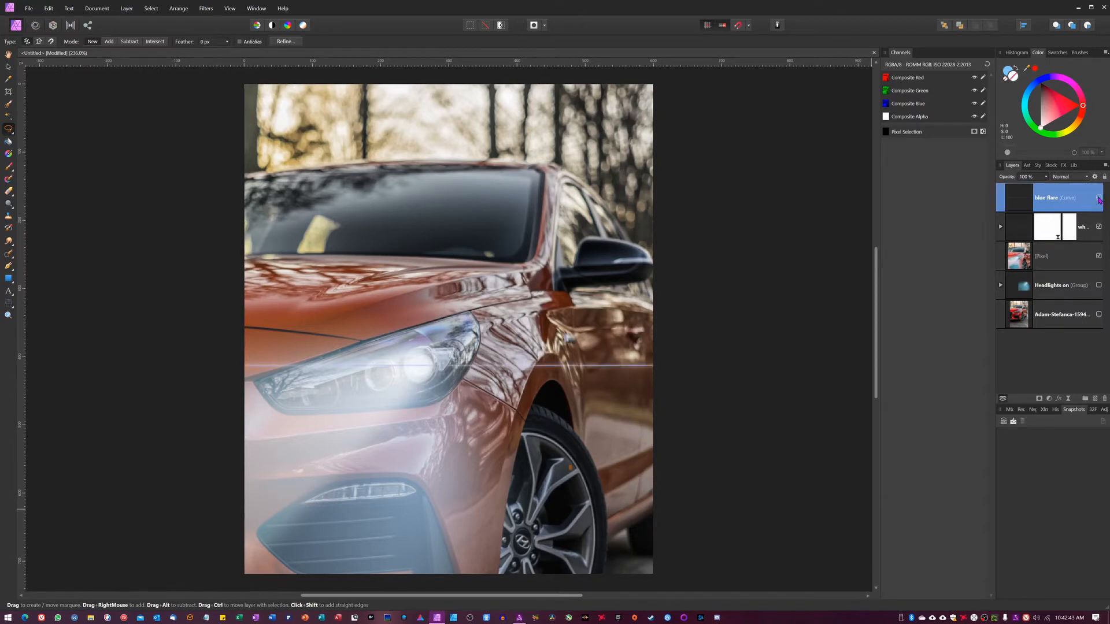
# Add a live Gaussian Blur of about 1 px to the blue flare layer, comparing it on and off
pyautogui.click(1069, 400)
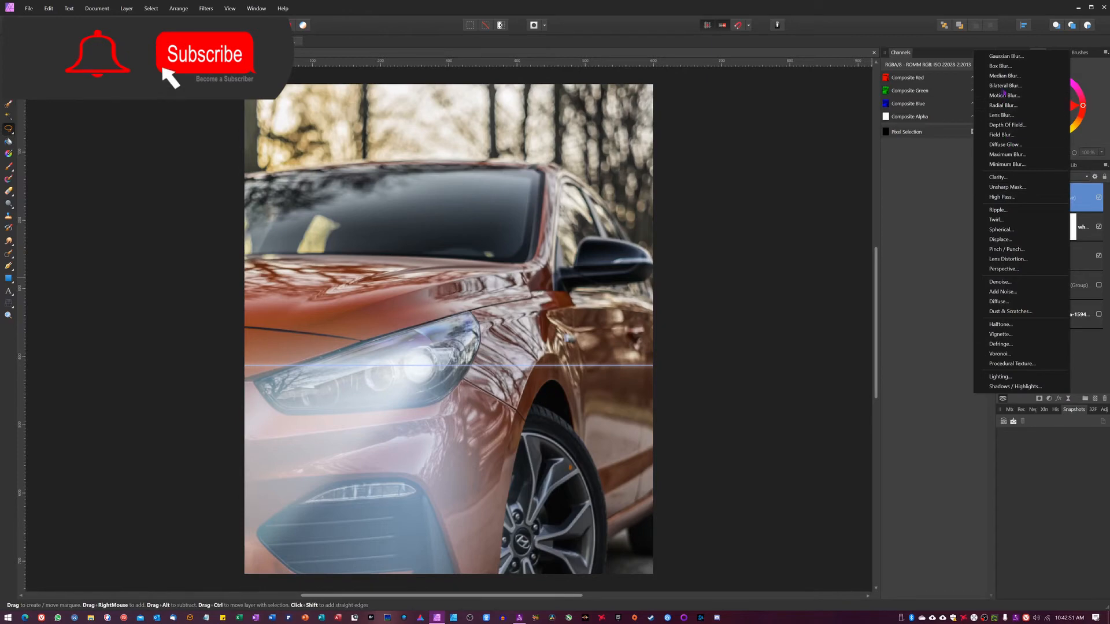
pyautogui.click(1006, 56)
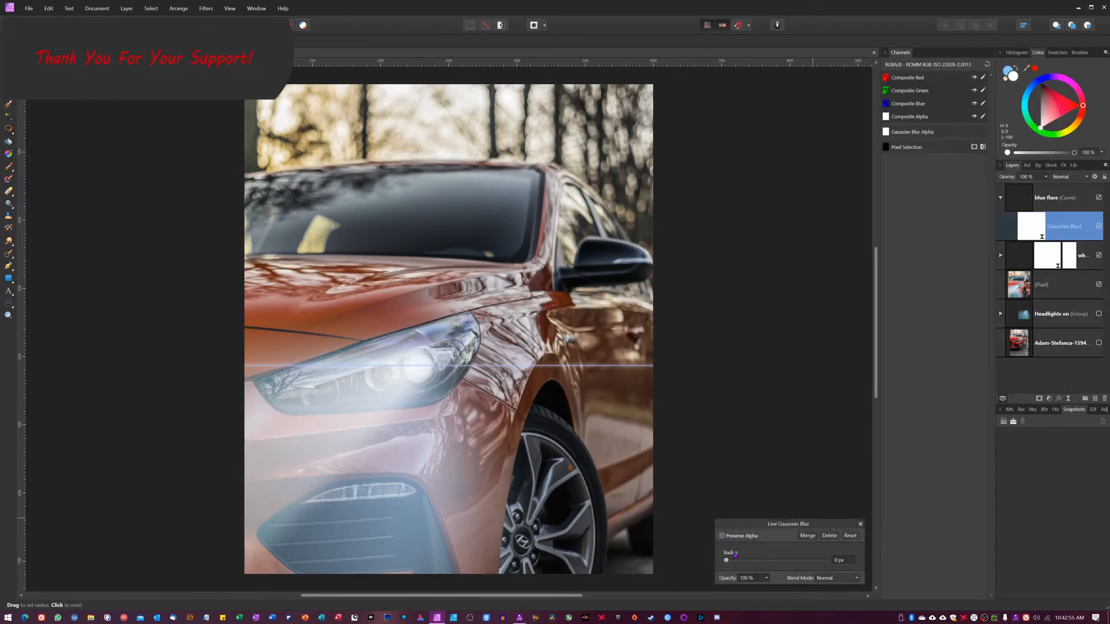
pyautogui.moveTo(727, 562); pyautogui.dragTo(744, 565)
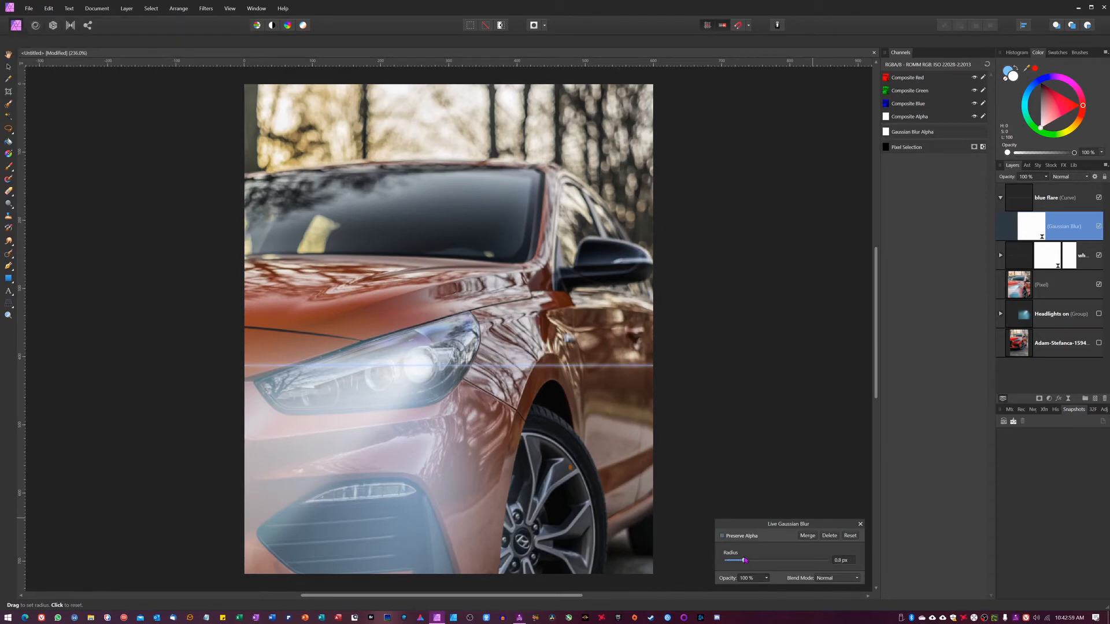
pyautogui.moveTo(745, 565); pyautogui.dragTo(748, 564)
pyautogui.click(1099, 227)
pyautogui.click(1099, 227)
pyautogui.moveTo(751, 564); pyautogui.dragTo(754, 564)
pyautogui.click(860, 525)
pyautogui.press('l')
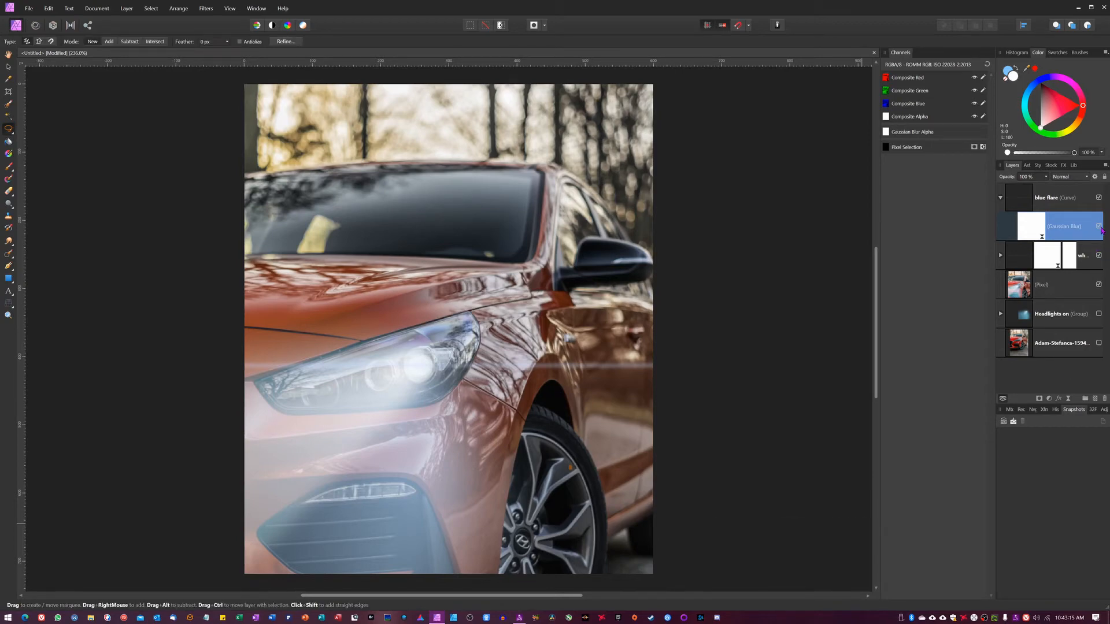
pyautogui.click(1100, 227)
pyautogui.click(1101, 227)
pyautogui.click(1001, 198)
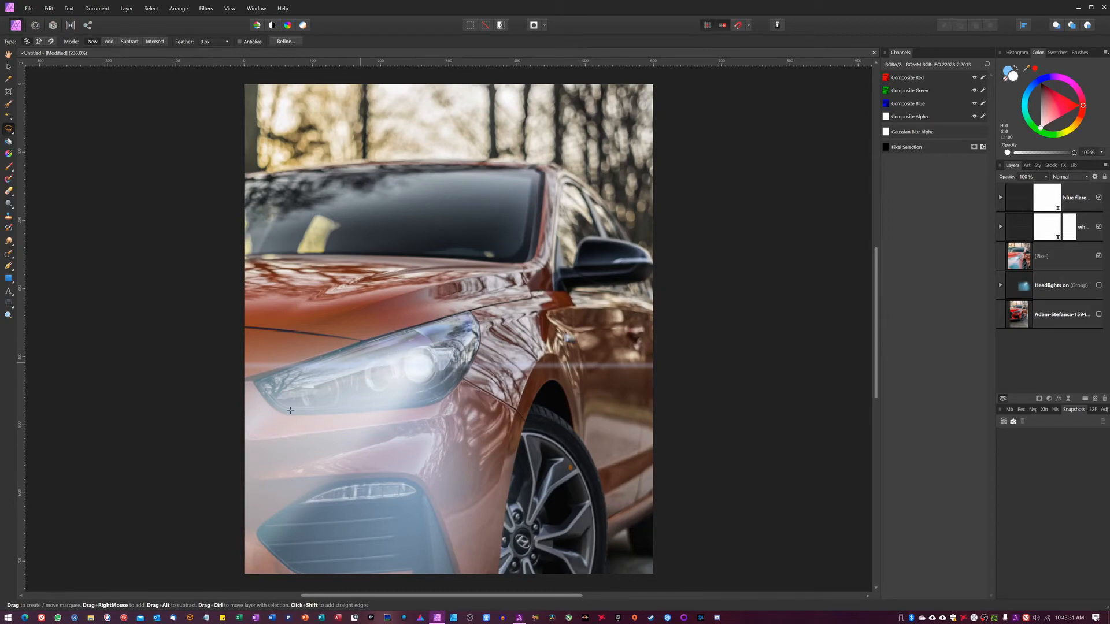
pyautogui.click(1095, 399)
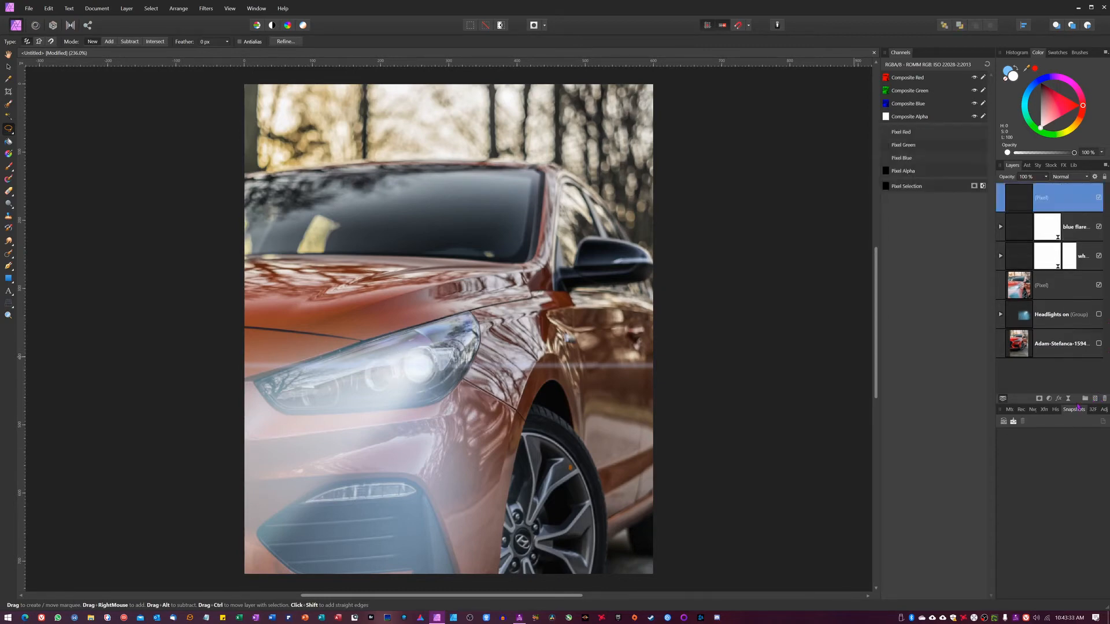
pyautogui.press('b')
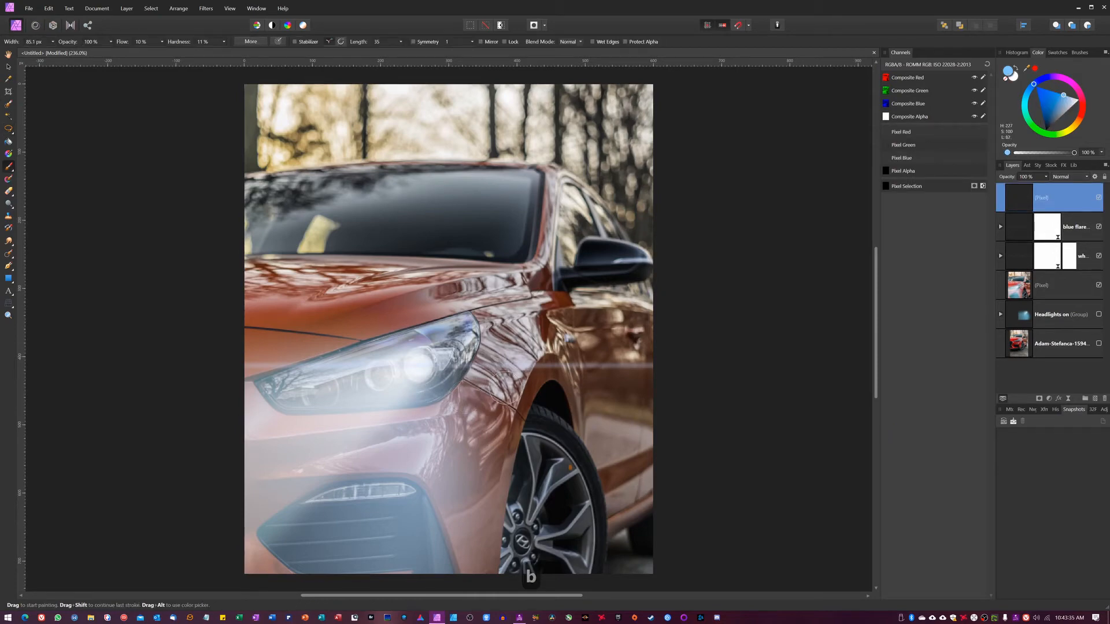
pyautogui.press('[')
pyautogui.press('[')
pyautogui.press('[')
pyautogui.press('[')
pyautogui.press('[')
pyautogui.press('[')
pyautogui.press('[')
pyautogui.press('[')
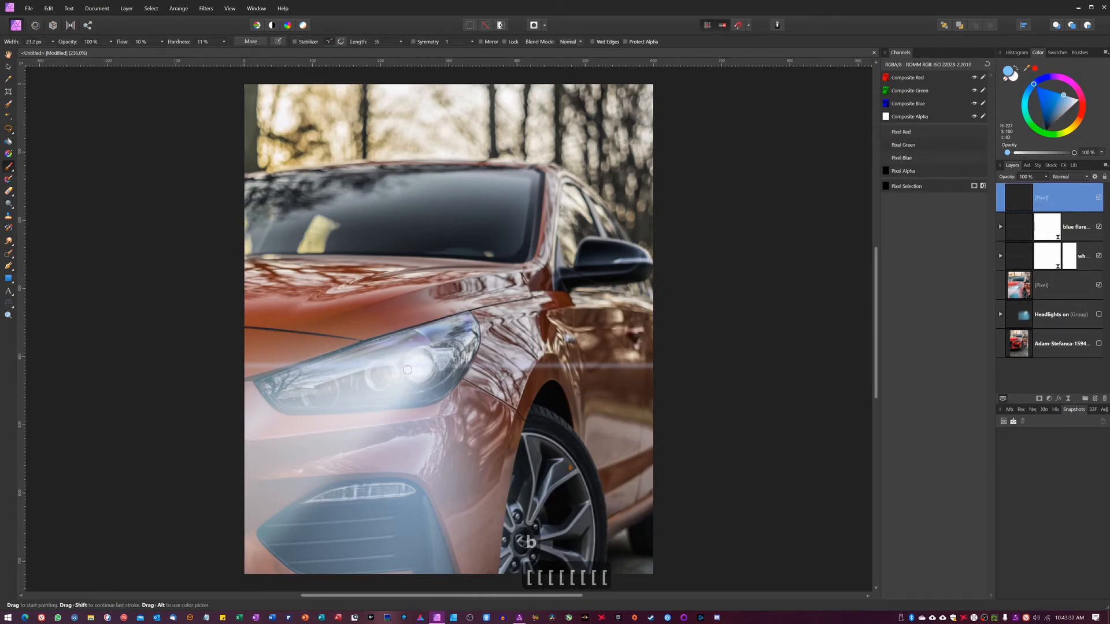
pyautogui.moveTo(418, 366)
pyautogui.mouseDown()
pyautogui.moveTo(215, 413)
pyautogui.moveTo(259, 366)
pyautogui.moveTo(234, 419)
pyautogui.moveTo(366, 405)
pyautogui.mouseUp()
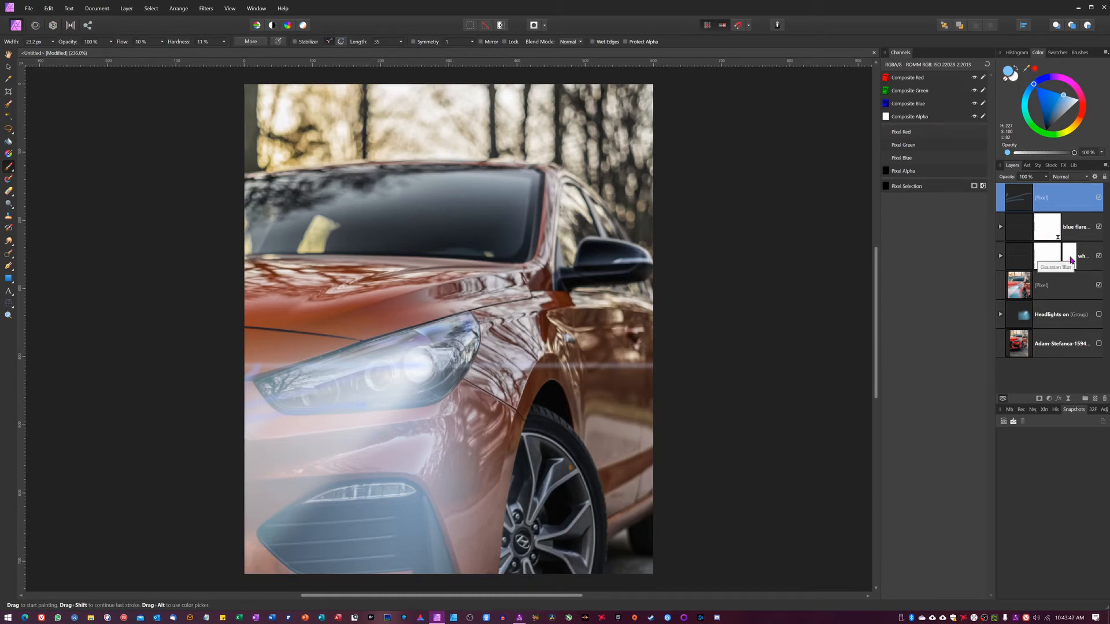
pyautogui.press('BackSpace')
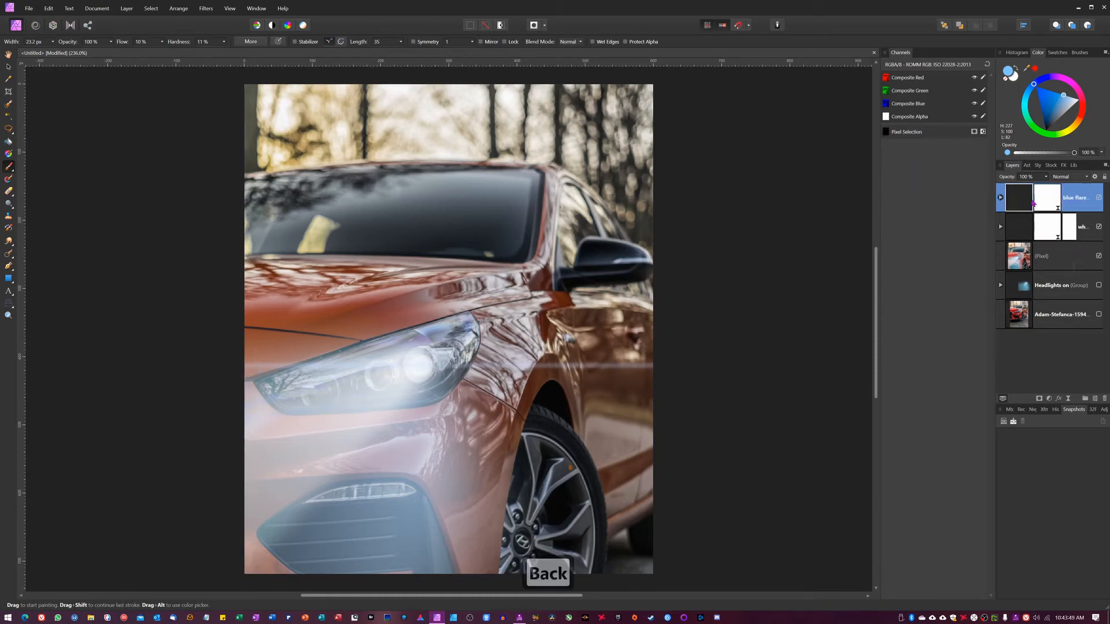
# Group the blue flare and white flare layers and name the group Light flare
pyautogui.keyDown('shift'); pyautogui.click(1084, 232); pyautogui.keyUp('shift')
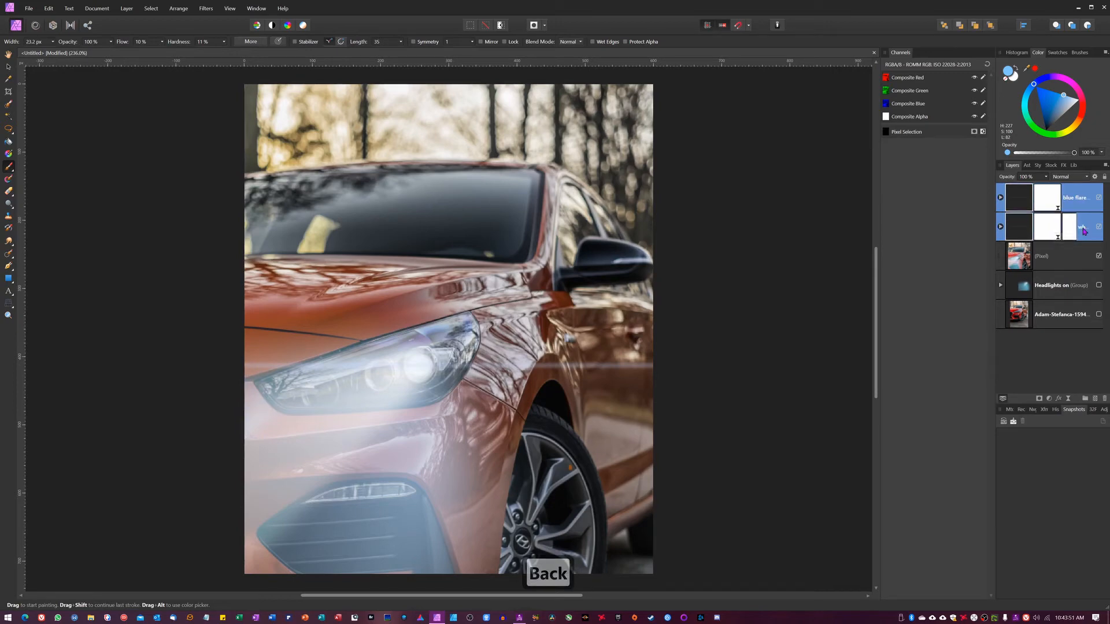
pyautogui.hotkey('ctrl', 'g')
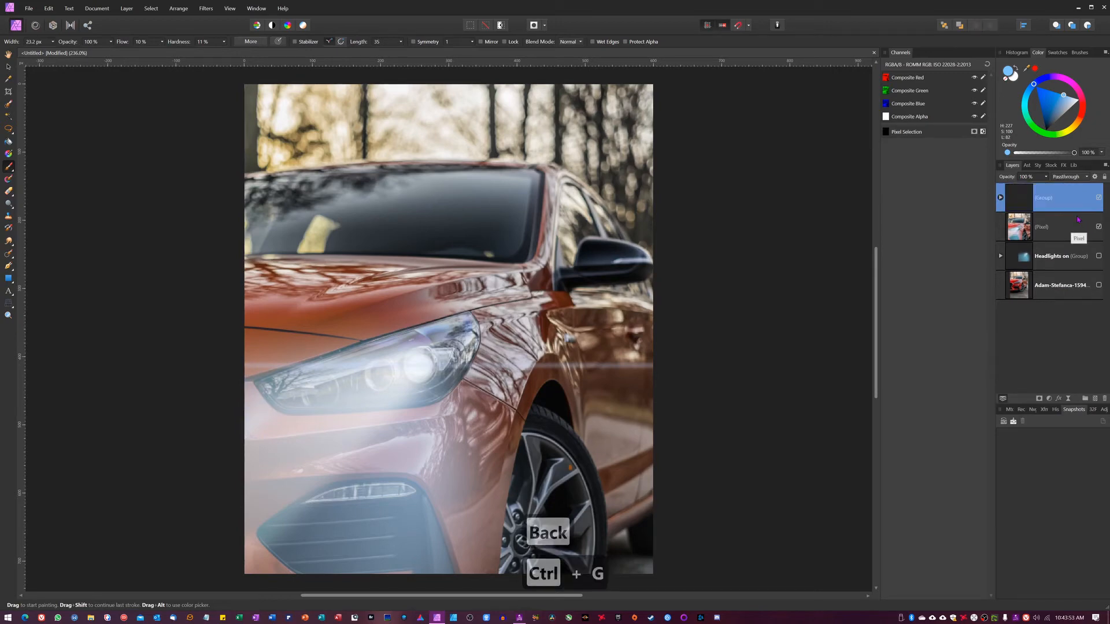
pyautogui.doubleClick(1044, 198)
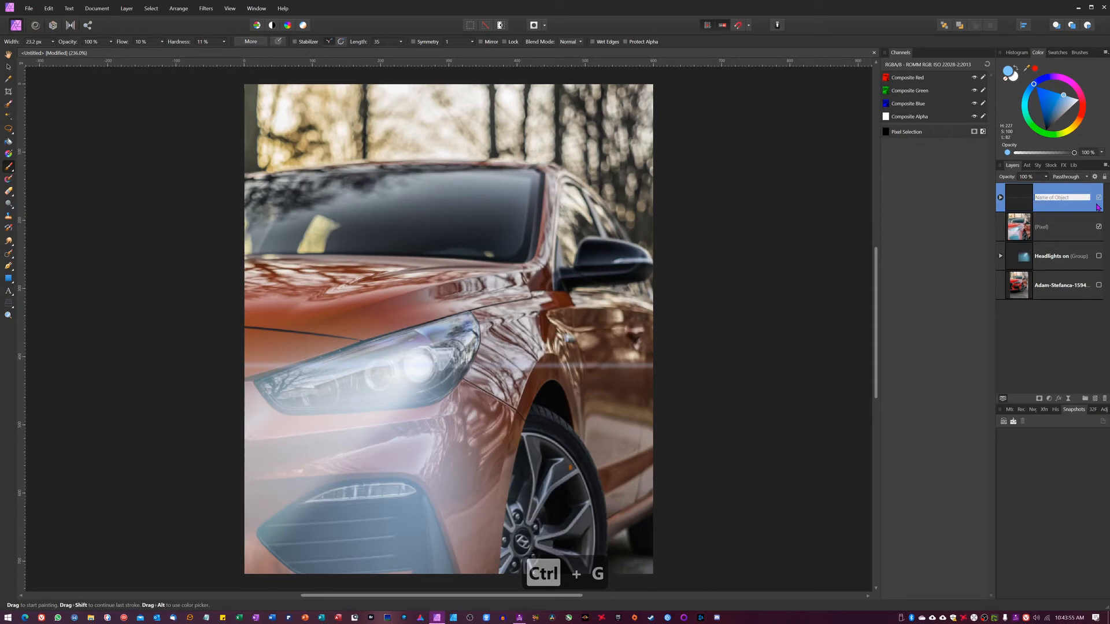
pyautogui.write('Light flare')
pyautogui.press('Return')
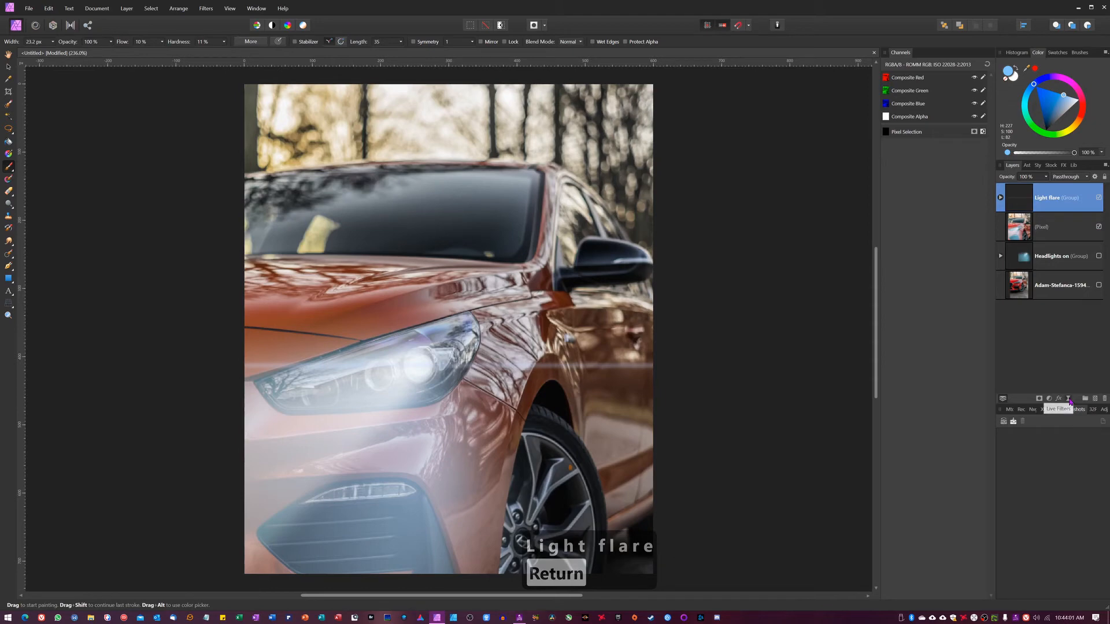
# Add a live Perspective filter to the Light flare group and pull its left corners inward to angle the streak
pyautogui.click(1070, 399)
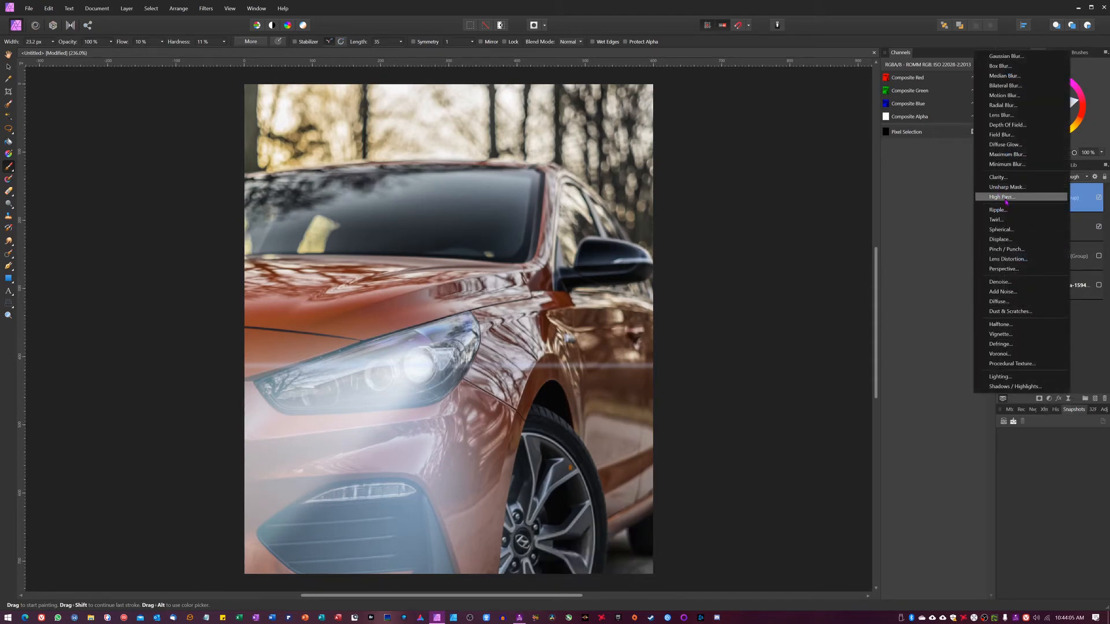
pyautogui.click(1007, 268)
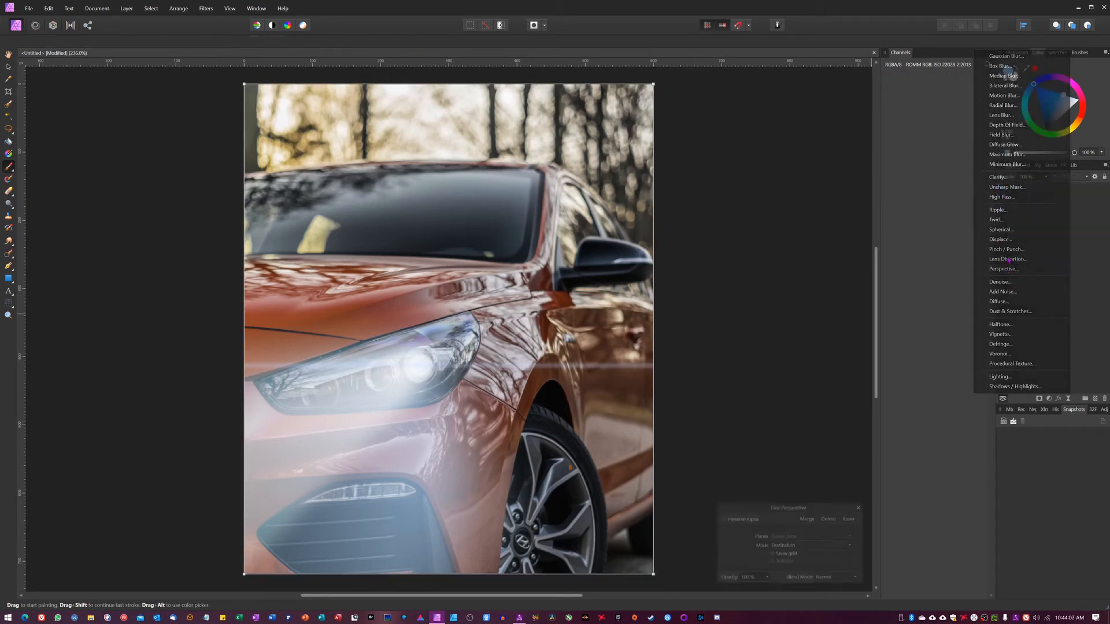
pyautogui.click(771, 554)
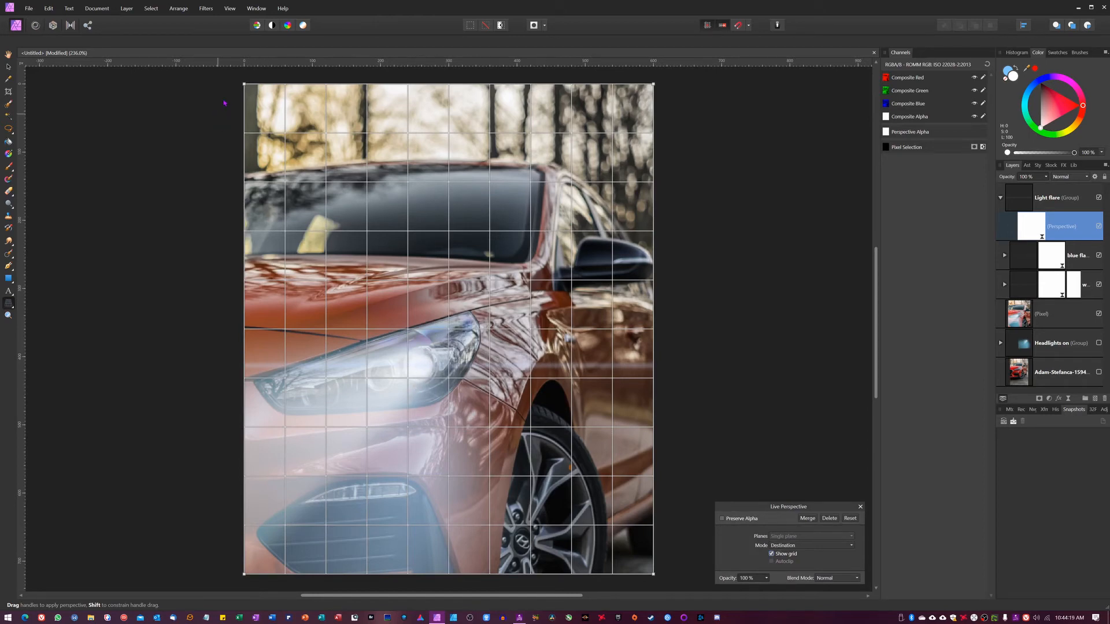
pyautogui.moveTo(246, 86); pyautogui.dragTo(267, 113)
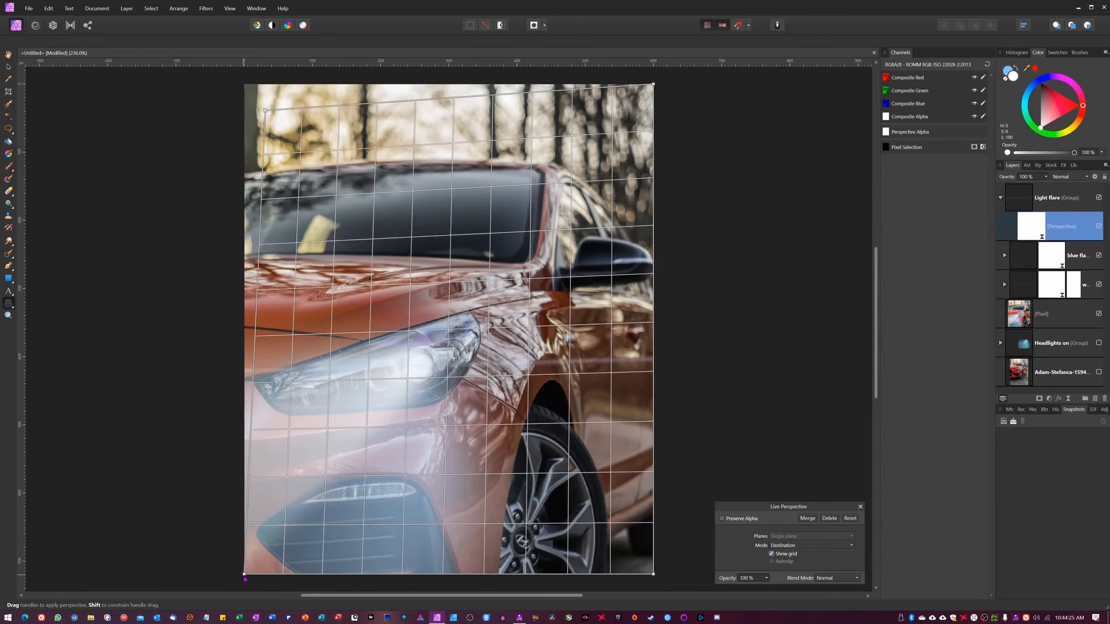
pyautogui.moveTo(244, 579)
pyautogui.mouseDown()
pyautogui.moveTo(261, 563)
pyautogui.moveTo(251, 565)
pyautogui.mouseUp()
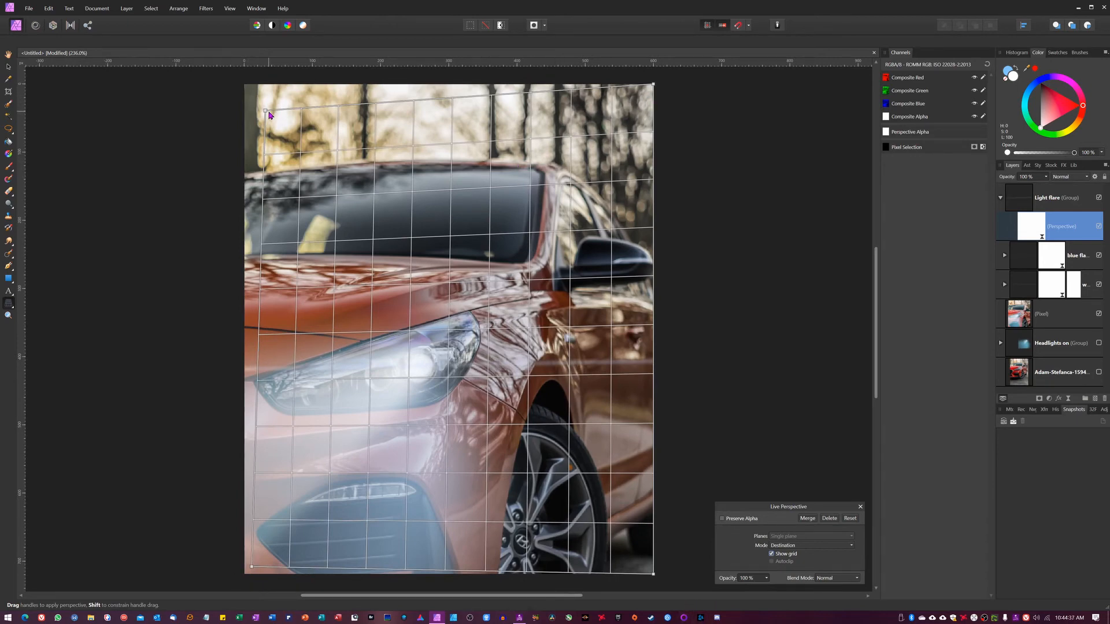
pyautogui.moveTo(266, 111); pyautogui.dragTo(256, 107)
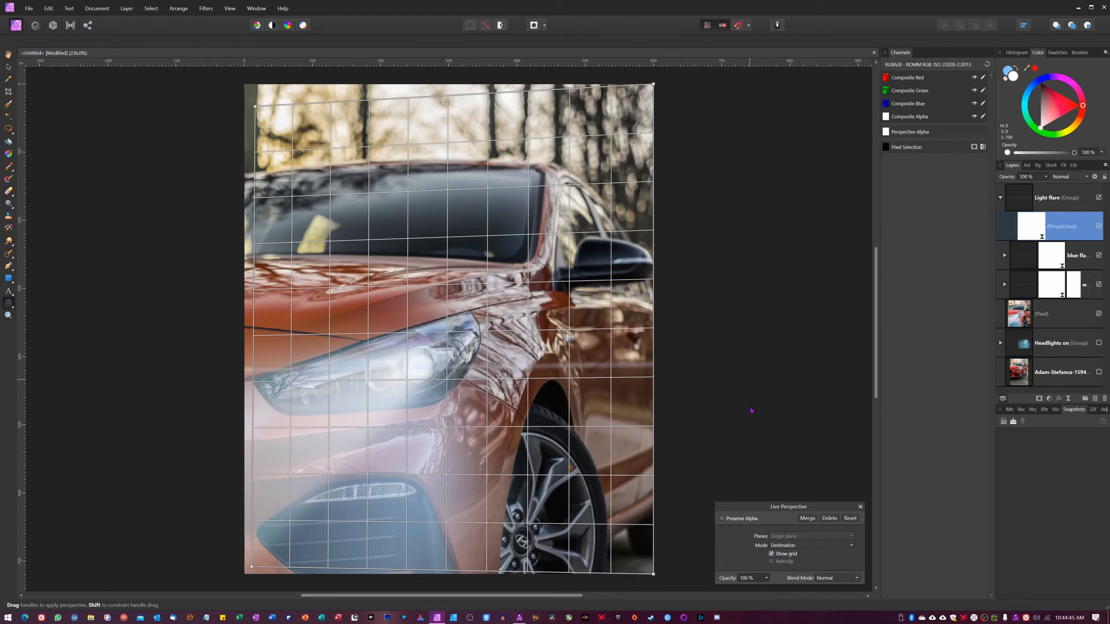
pyautogui.click(771, 555)
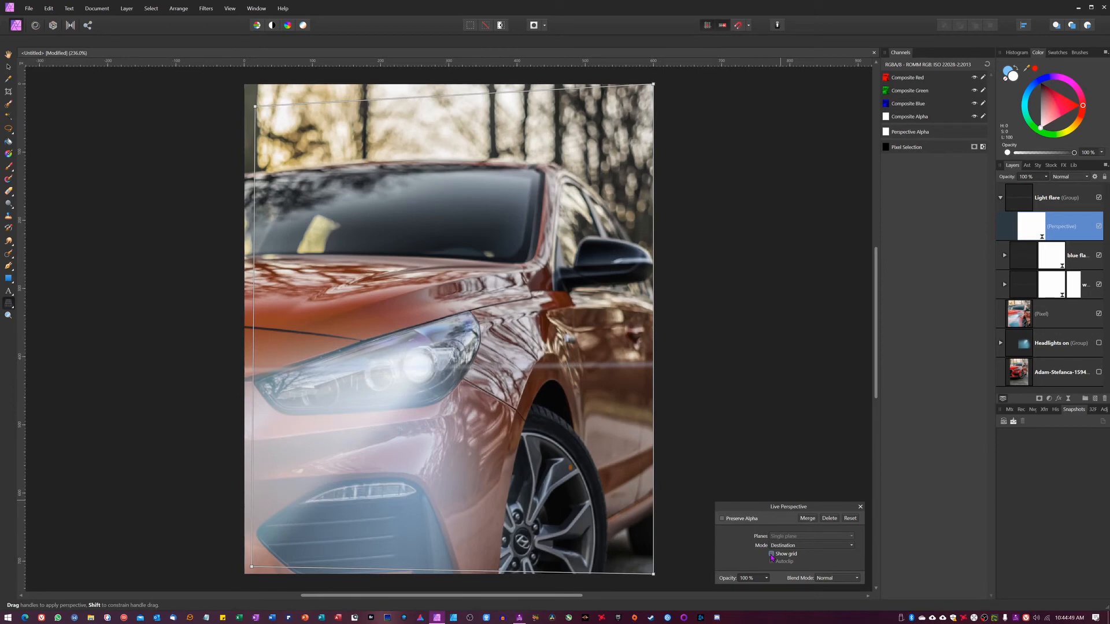
pyautogui.click(772, 555)
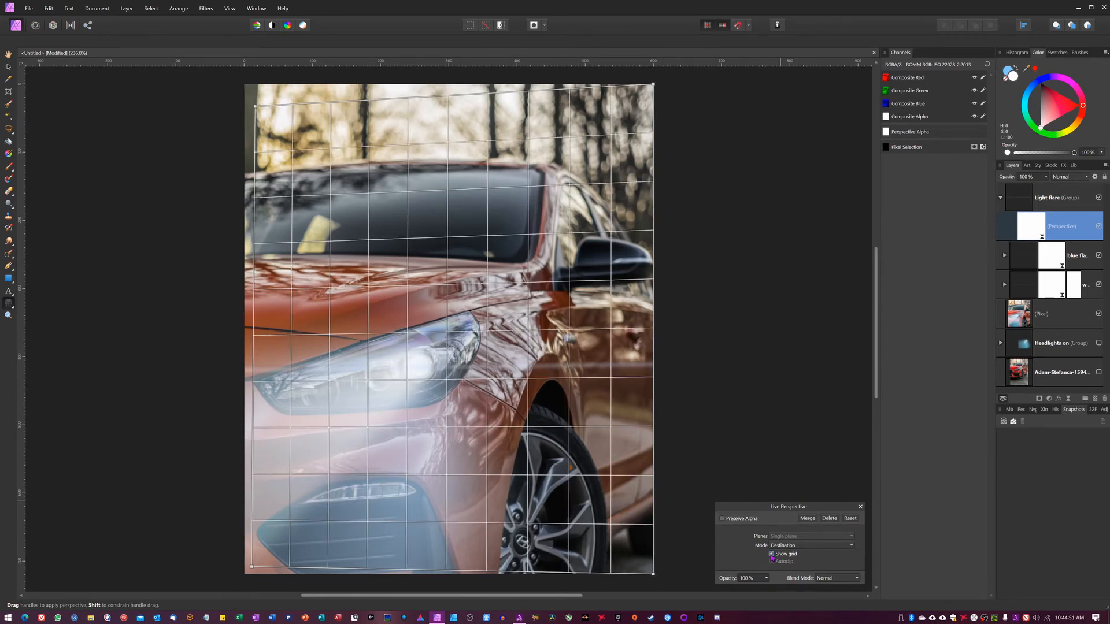
pyautogui.click(772, 555)
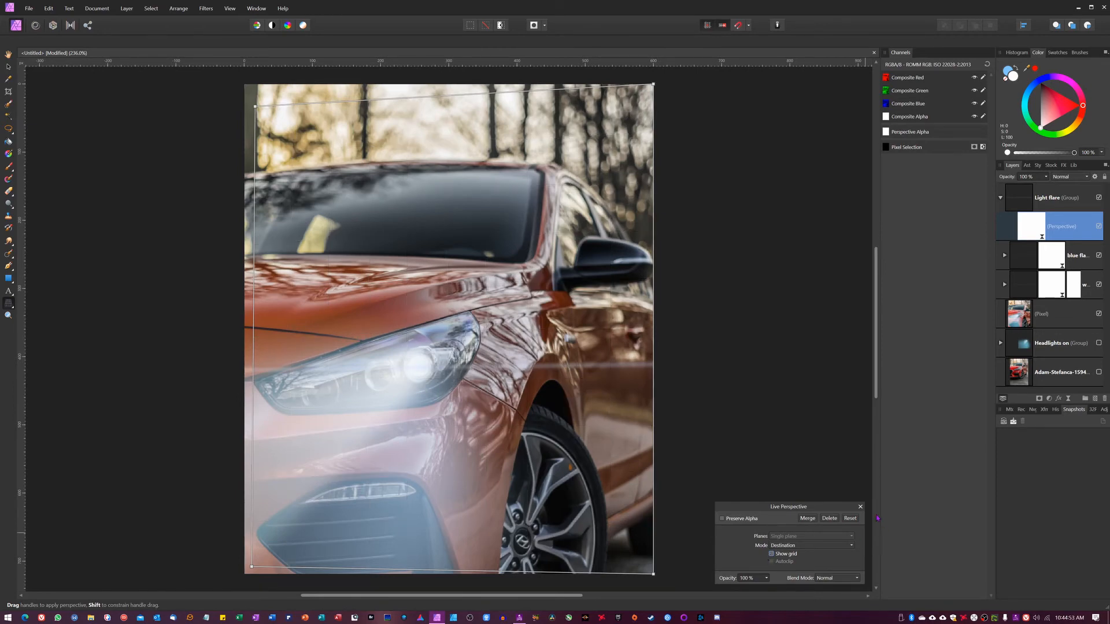
pyautogui.click(861, 506)
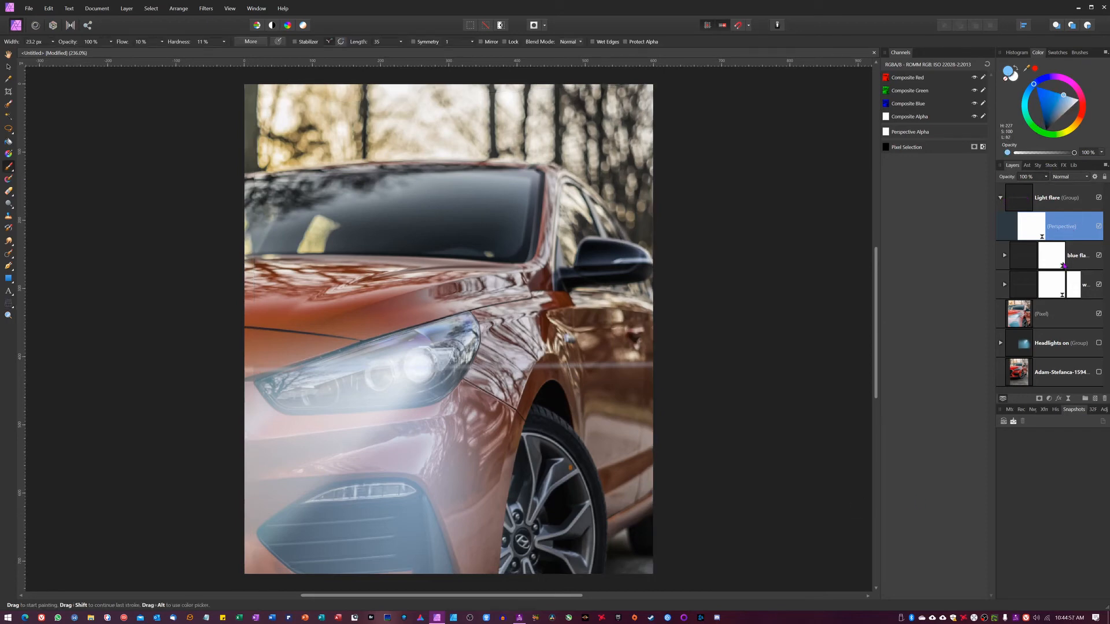
# Try adding a live Gaussian Blur of about 1.7 px inside the Light flare group, then delete it
pyautogui.click(1068, 399)
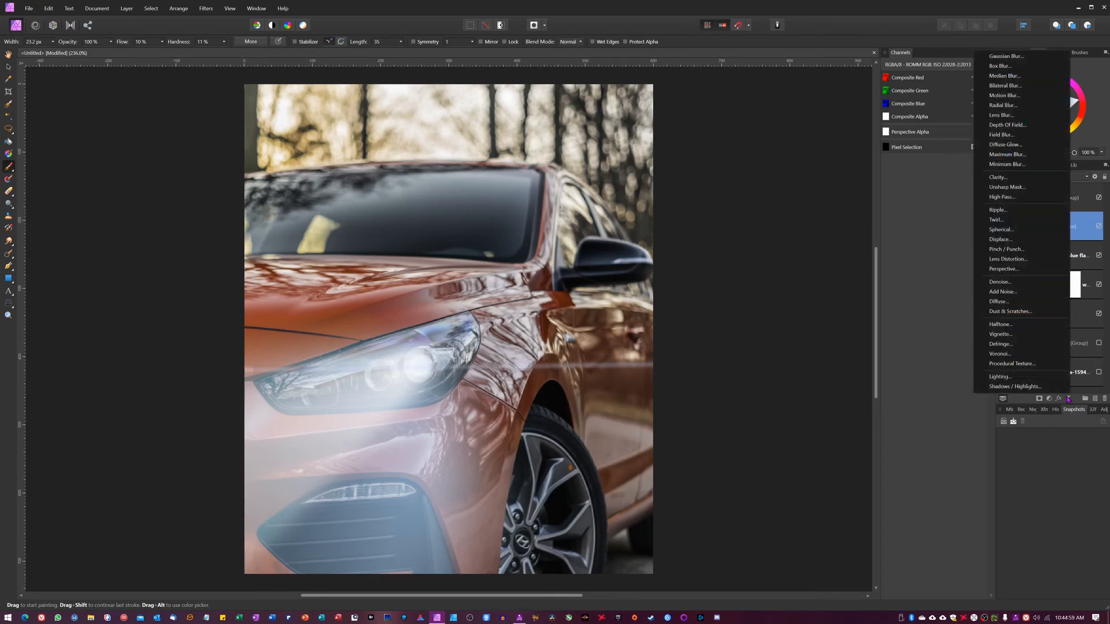
pyautogui.click(1008, 57)
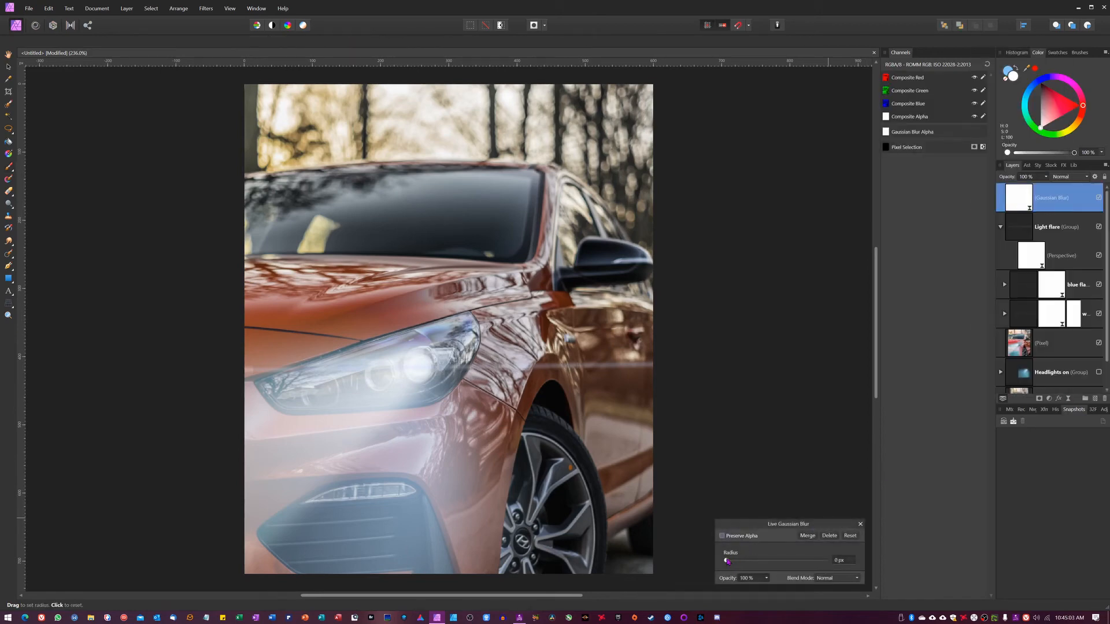
pyautogui.moveTo(726, 561); pyautogui.dragTo(751, 564)
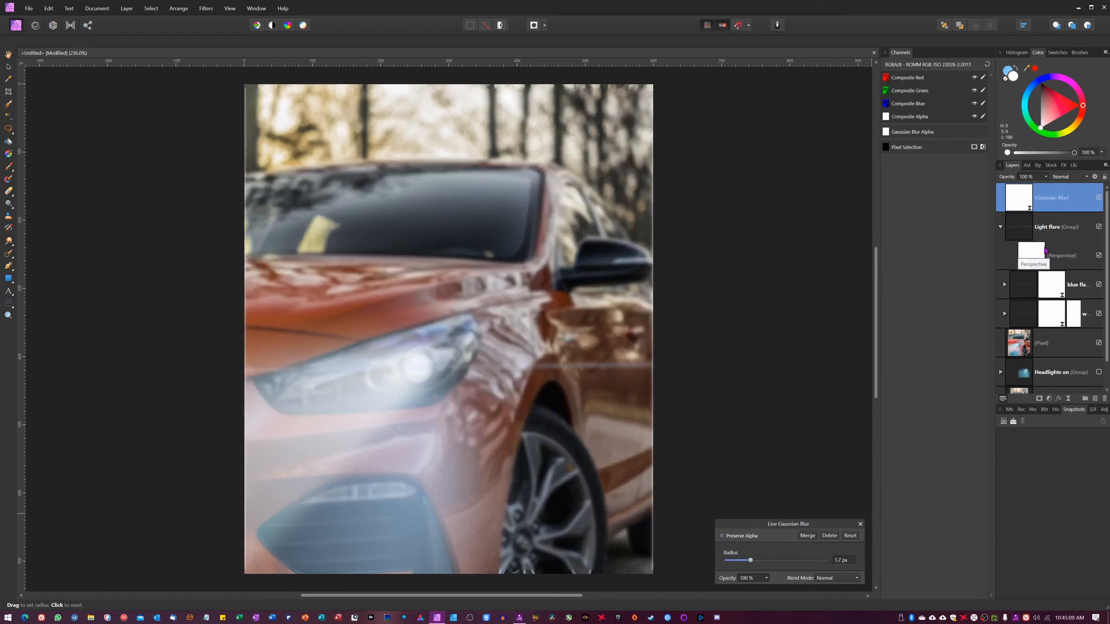
pyautogui.moveTo(1045, 263); pyautogui.dragTo(1045, 265)
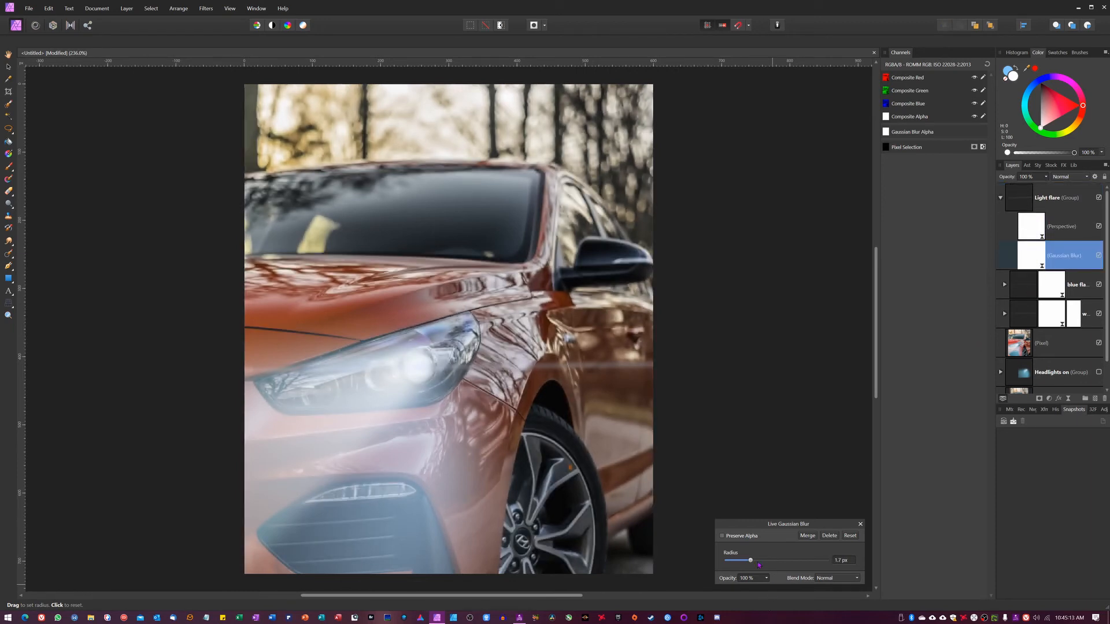
pyautogui.moveTo(751, 561)
pyautogui.mouseDown()
pyautogui.moveTo(764, 562)
pyautogui.moveTo(744, 564)
pyautogui.mouseUp()
pyautogui.click(829, 536)
# Collapse the Light flare group and set its blend mode to Soft Light
pyautogui.click(1002, 198)
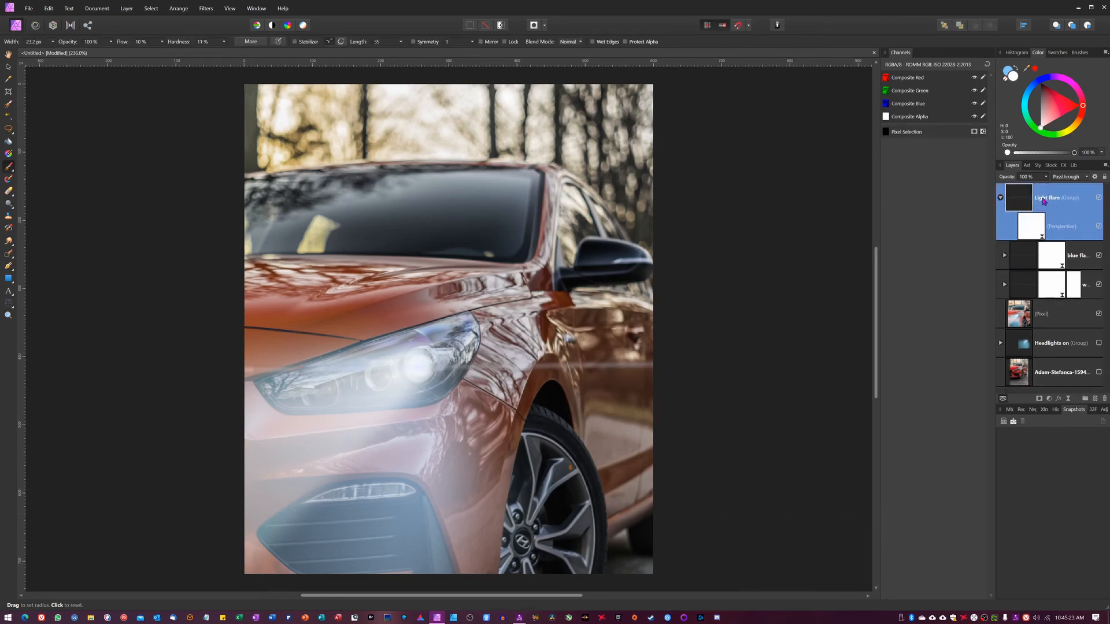
pyautogui.click(1001, 198)
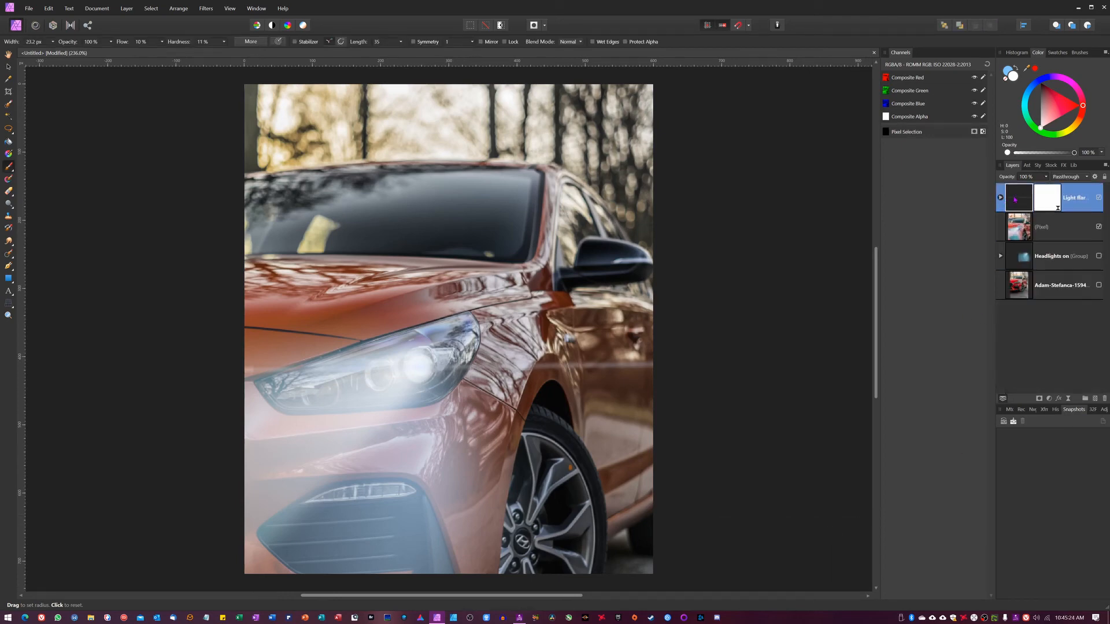
pyautogui.click(1071, 177)
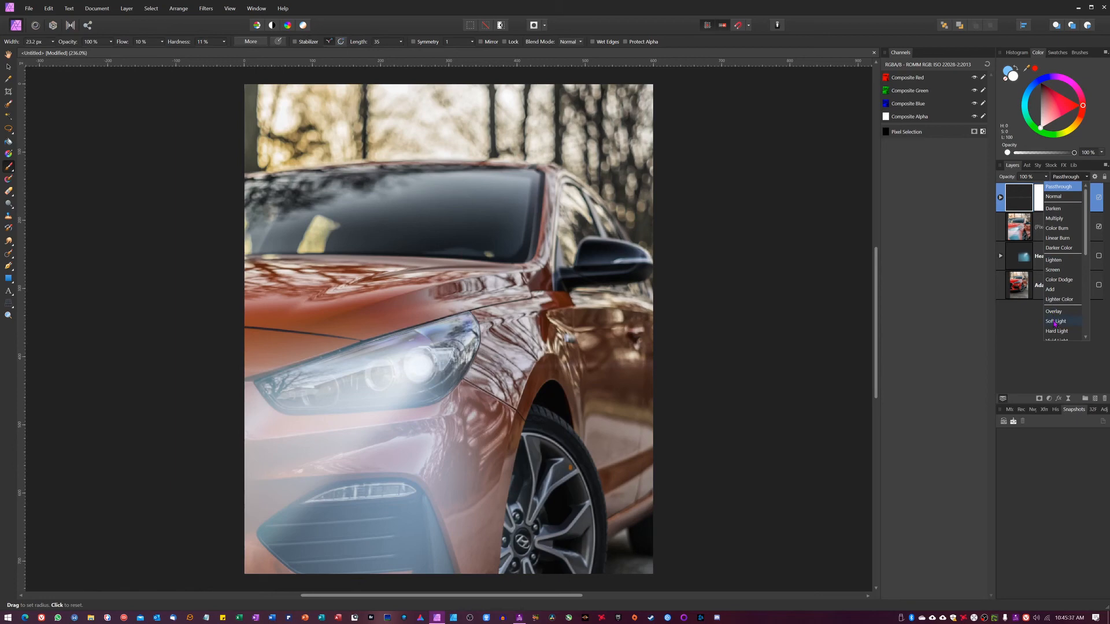
pyautogui.scroll(-5, 1056, 323)
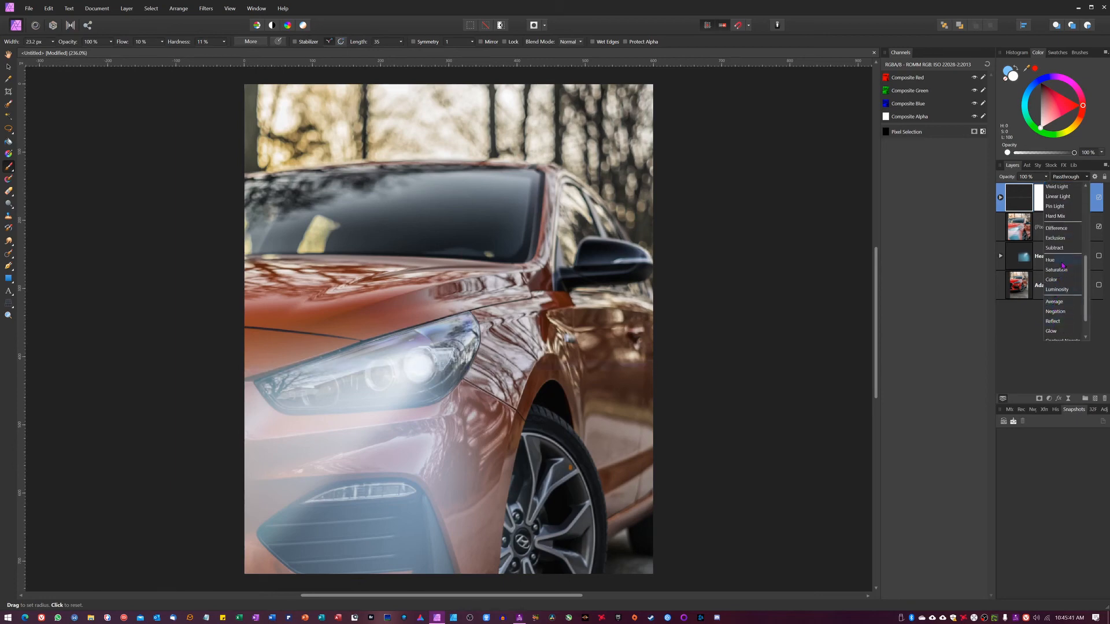
pyautogui.scroll(3, 1055, 222)
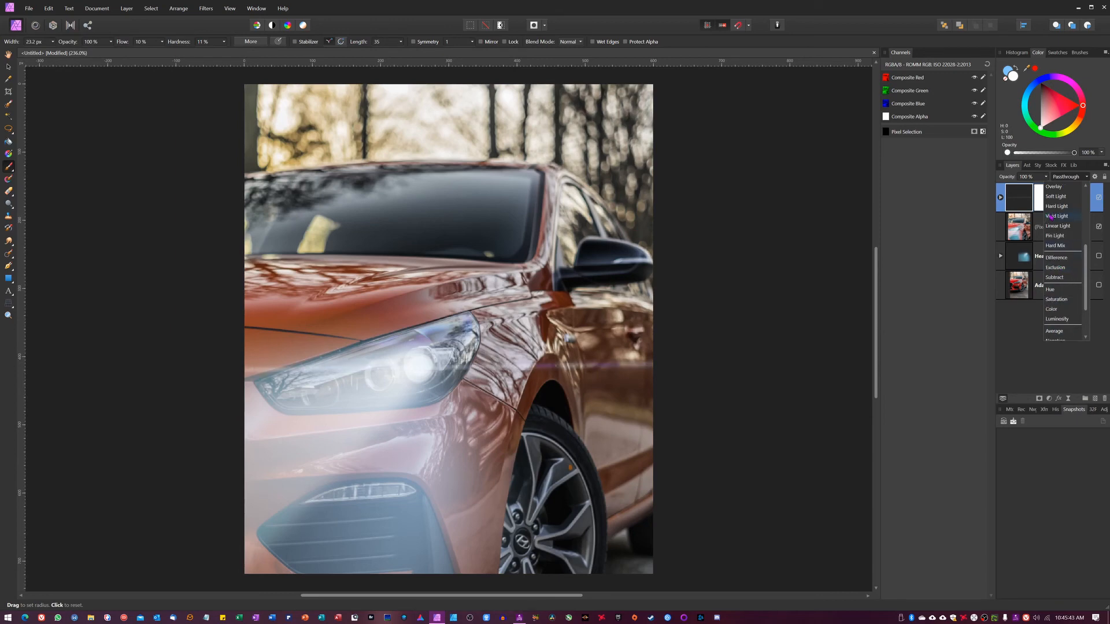
pyautogui.click(1059, 222)
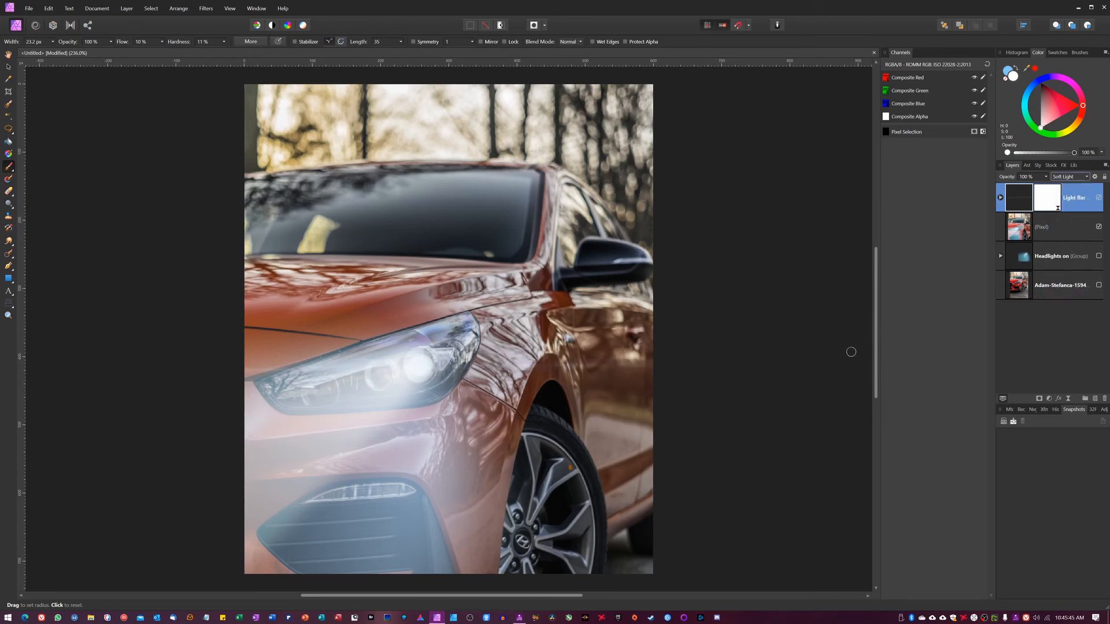
# Deselect everything and toggle the Light flare group's visibility to compare the effect on and off
pyautogui.press('v')
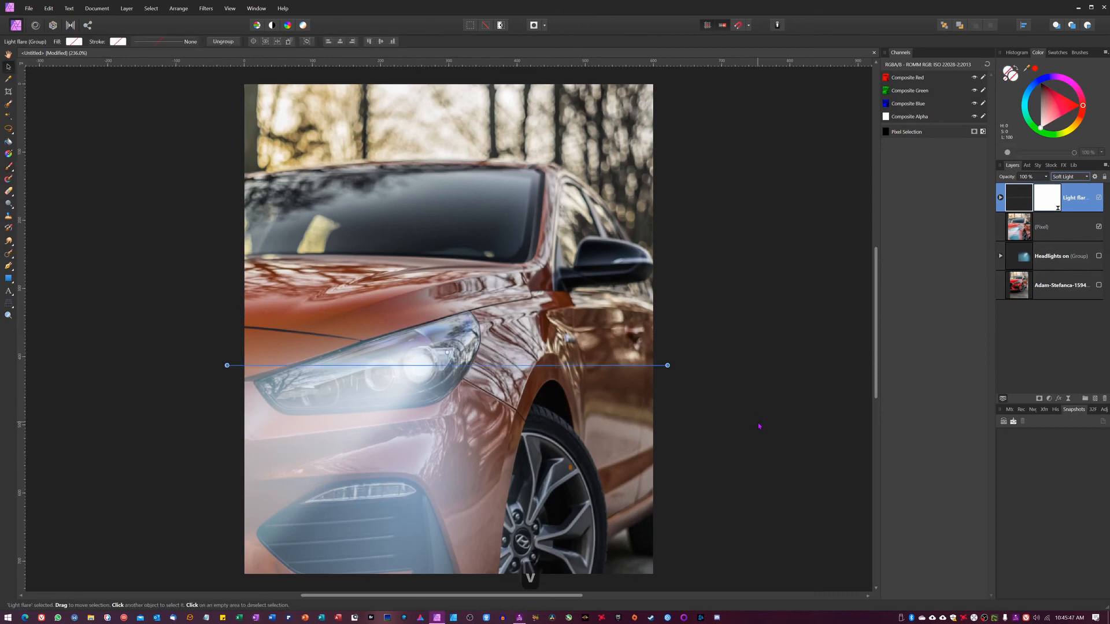
pyautogui.click(795, 386)
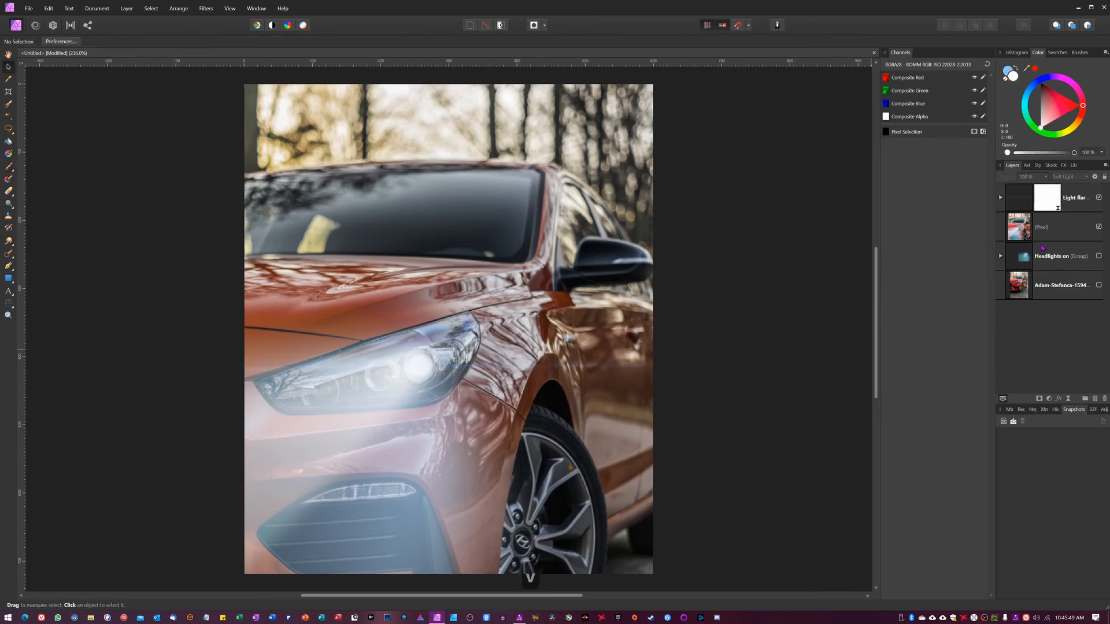
pyautogui.click(1099, 198)
pyautogui.click(1099, 199)
pyautogui.click(1100, 199)
# Select the Light flare group and duplicate it
pyautogui.hotkey('ctrl', 'j')
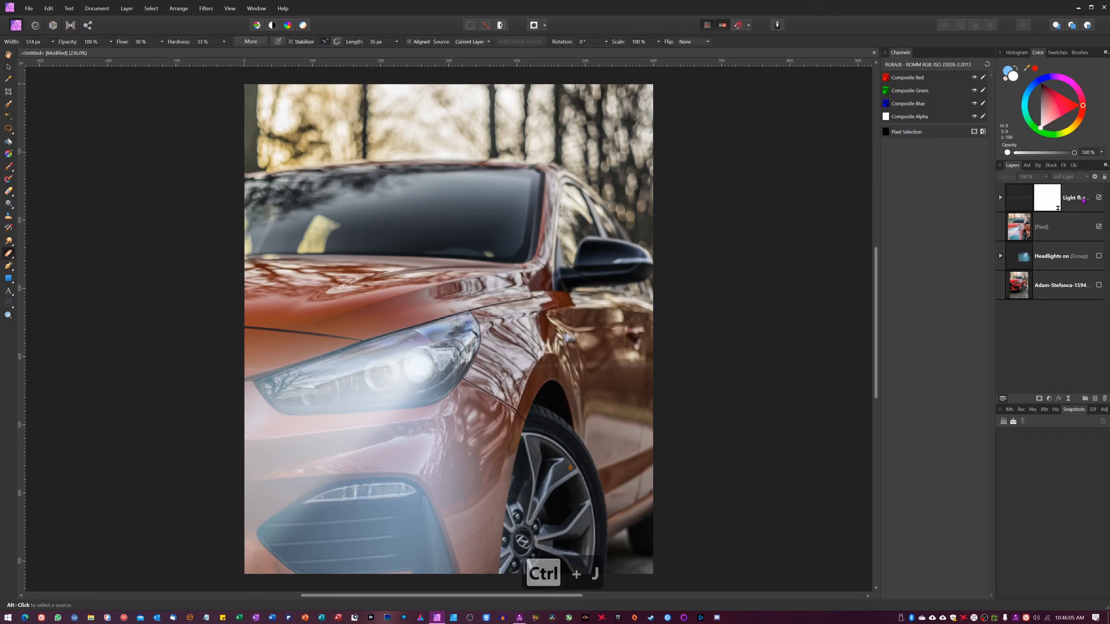
pyautogui.click(1074, 203)
pyautogui.hotkey('ctrl', 'j')
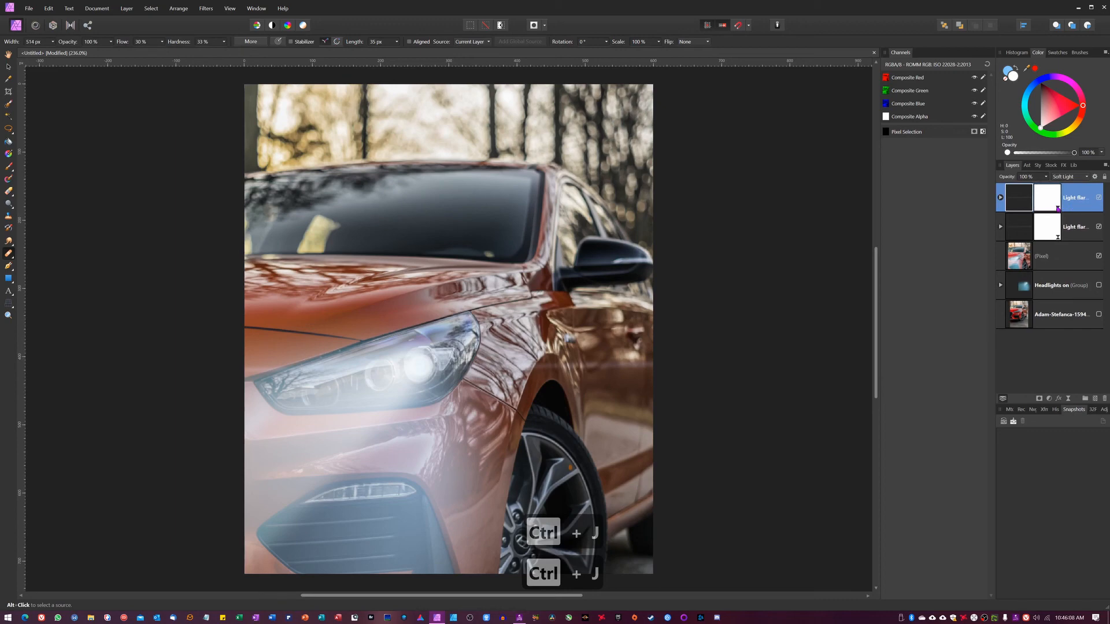
# Set the duplicate Light flare group's blend mode to Lighten and its opacity to 27%, then deselect
pyautogui.click(1074, 177)
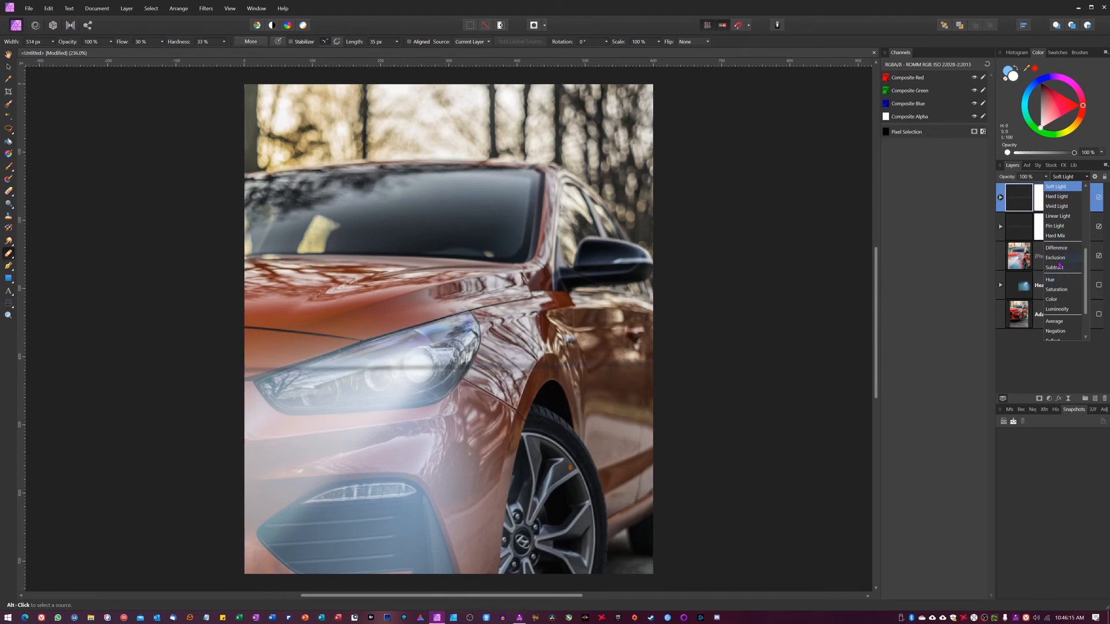
pyautogui.scroll(3, 1062, 248)
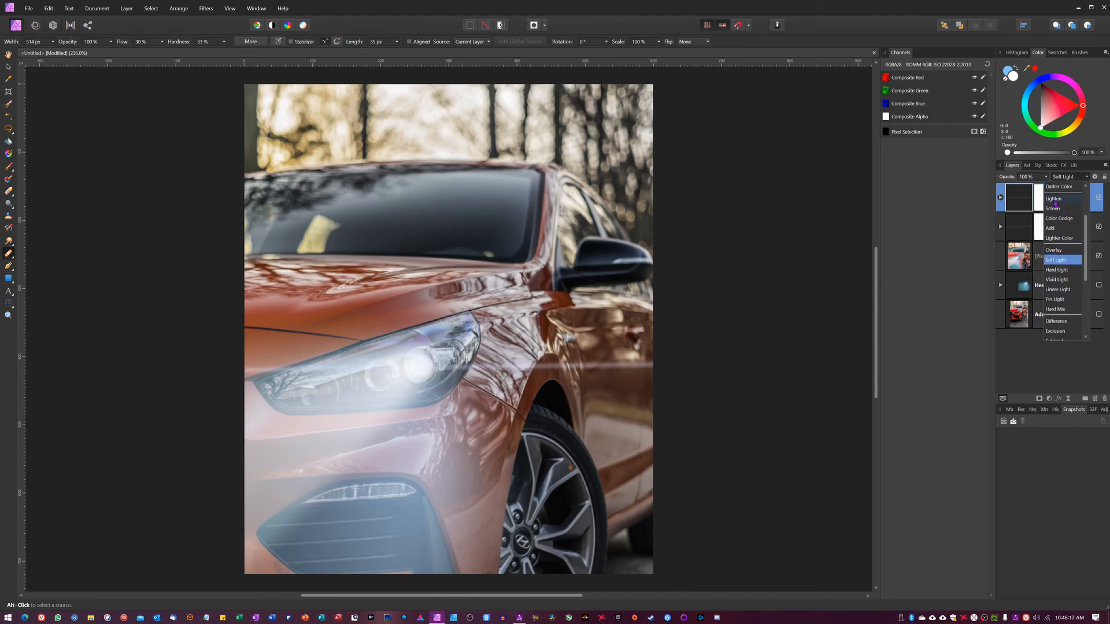
pyautogui.click(1055, 202)
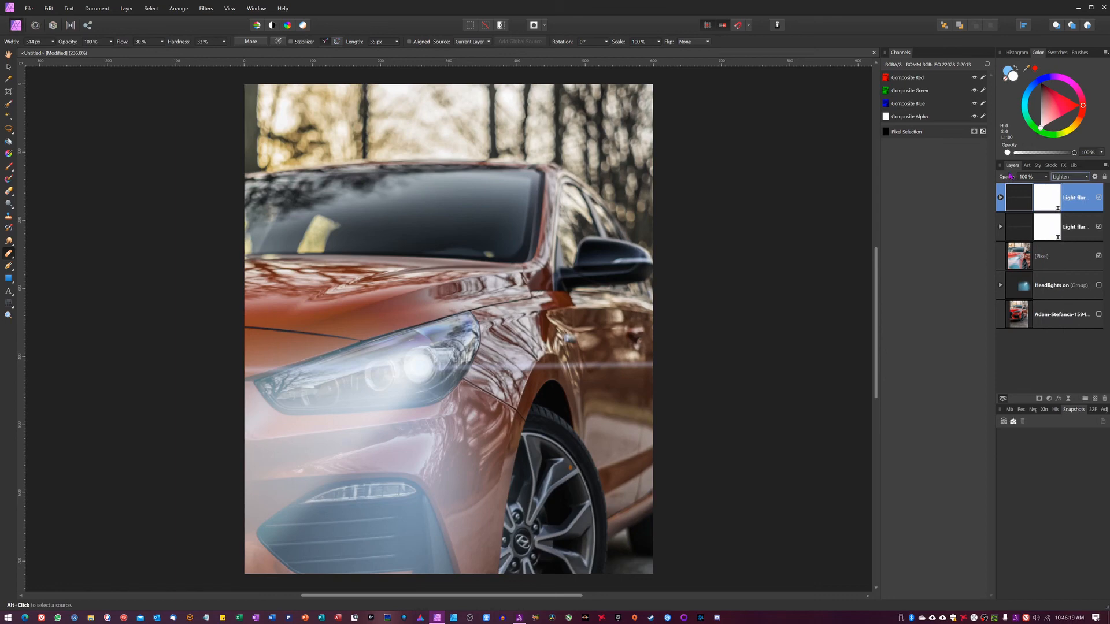
pyautogui.moveTo(1014, 179); pyautogui.dragTo(1004, 181)
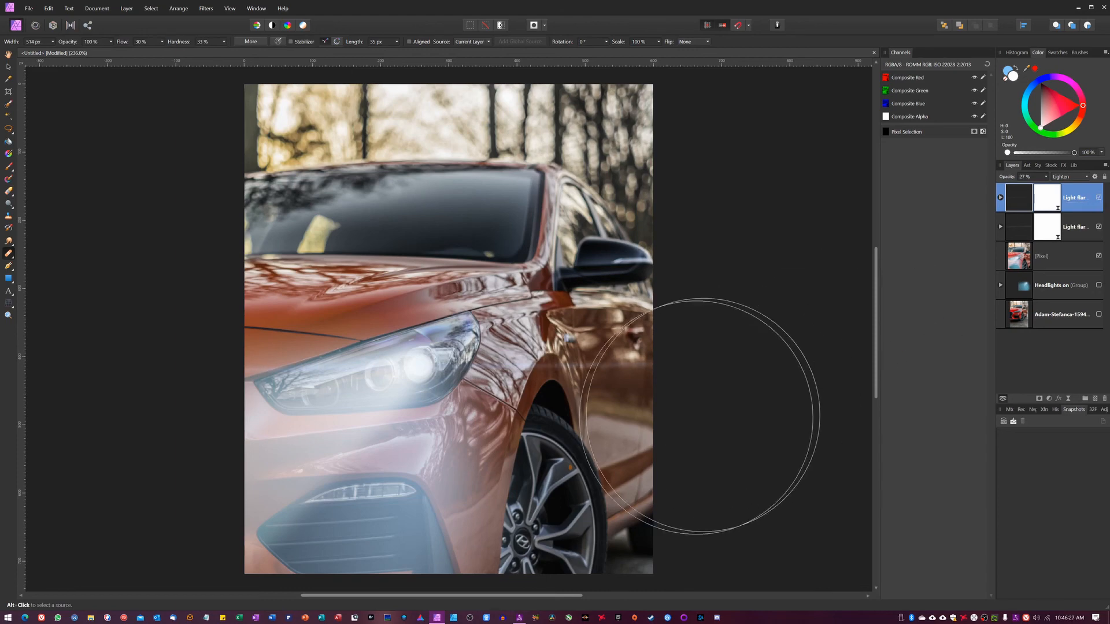
pyautogui.press('v')
pyautogui.click(748, 374)
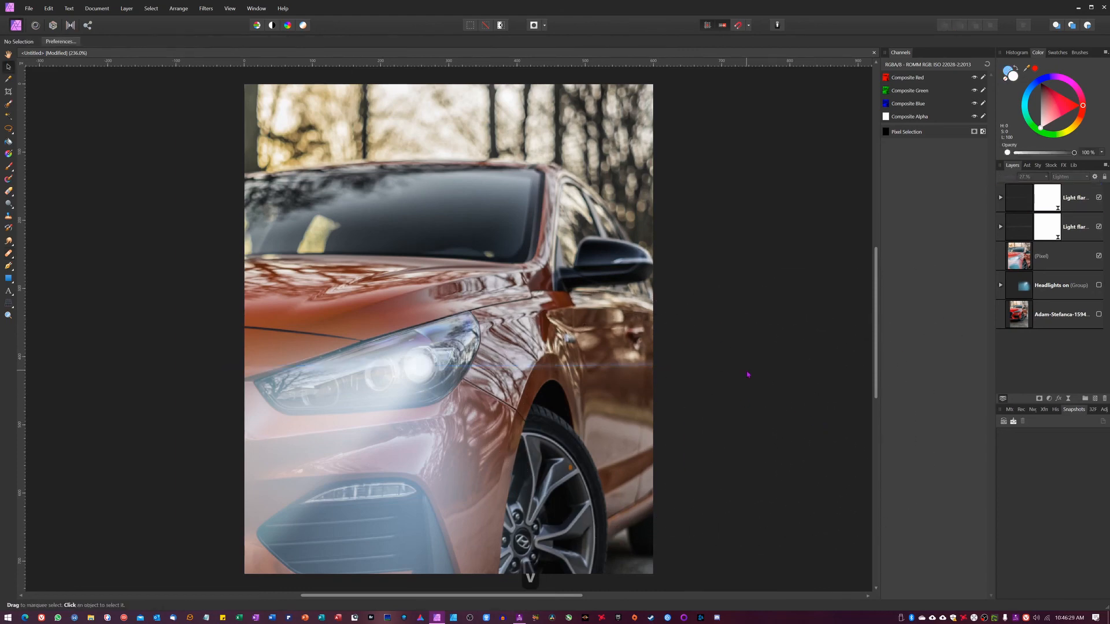